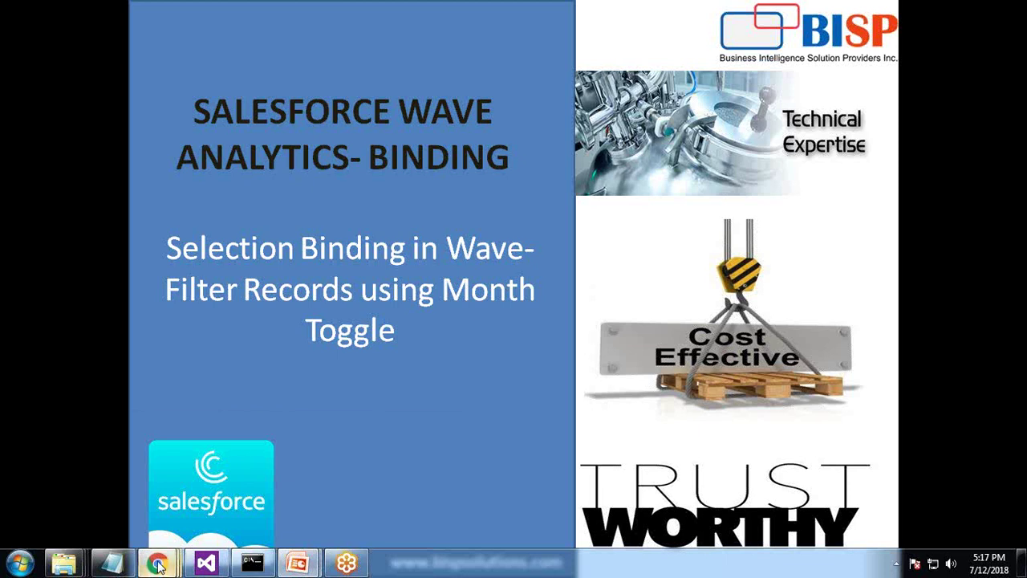
Step: Bring the analytics browser forward and stretch the region sales chart taller
mouse_move(156, 562)
click(264, 490)
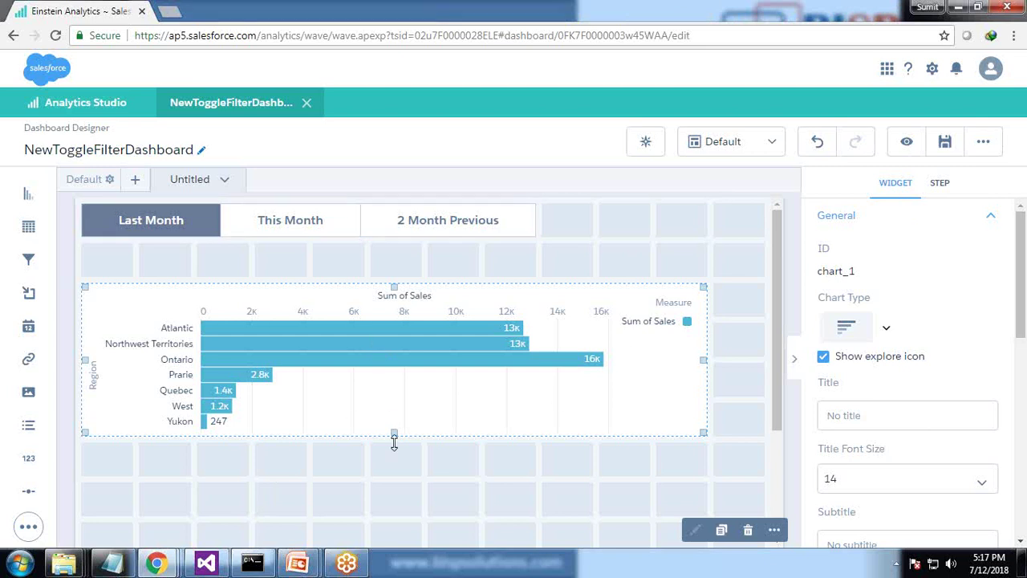
drag(394, 434, 385, 493)
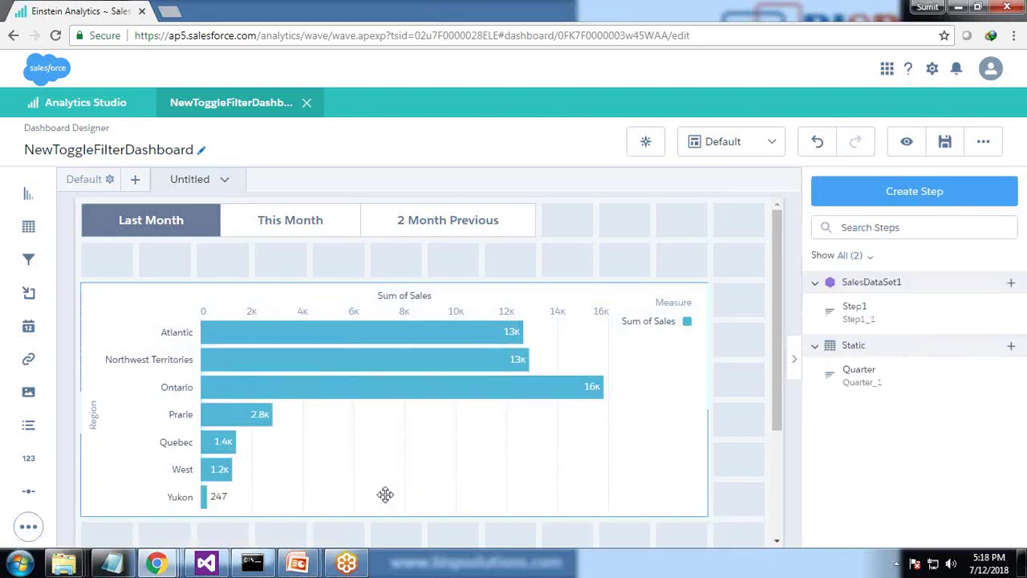
Step: Preview the dashboard, trying This Month, Last Month and 2 Month Previous, then return to editing
click(906, 149)
click(345, 197)
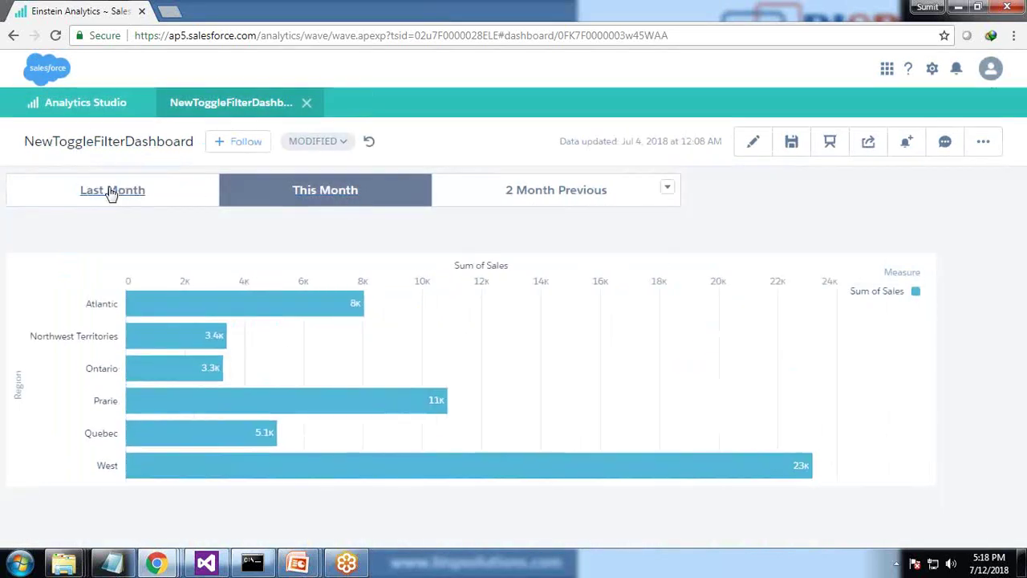
click(112, 195)
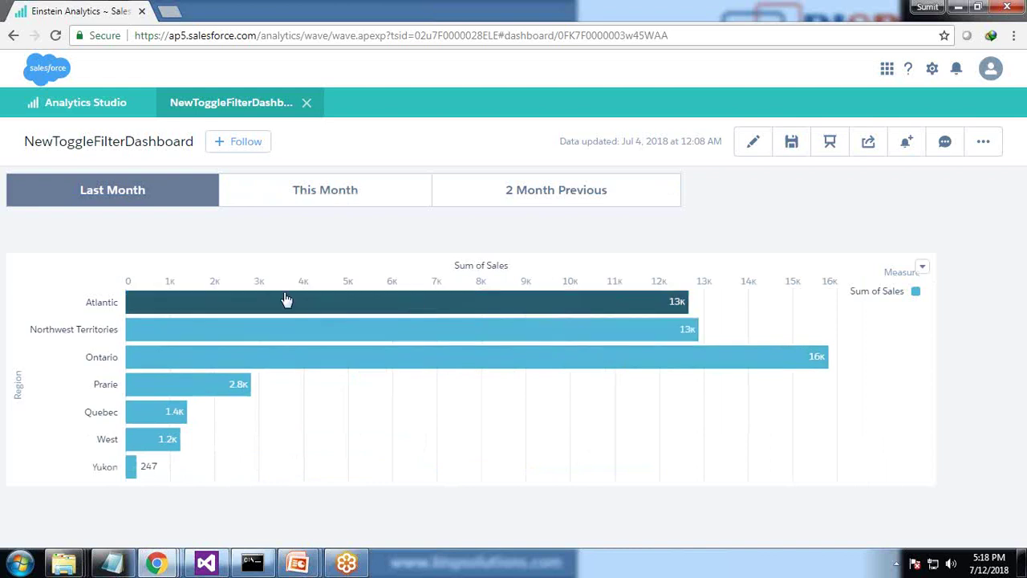
mouse_move(128, 441)
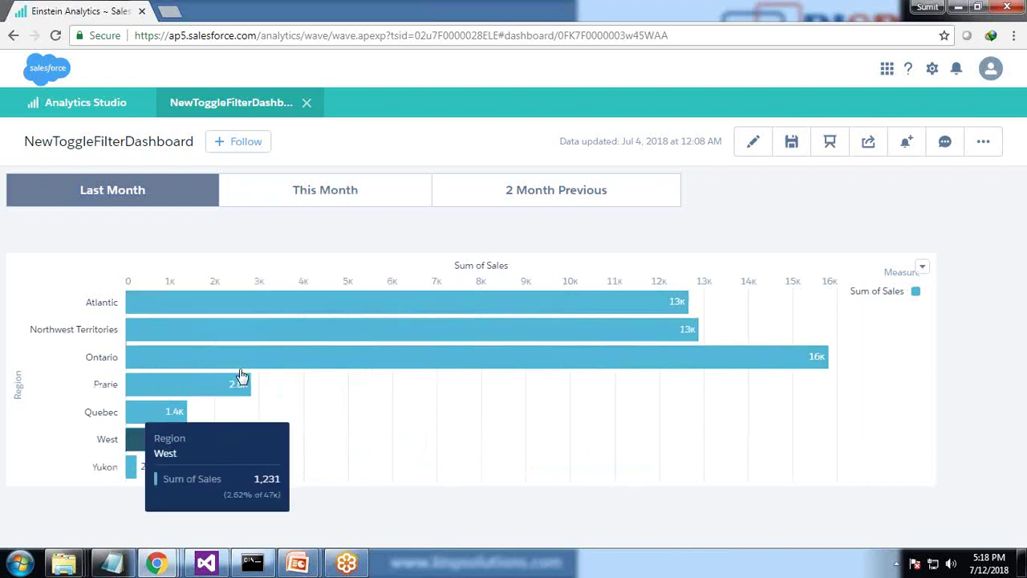
click(311, 195)
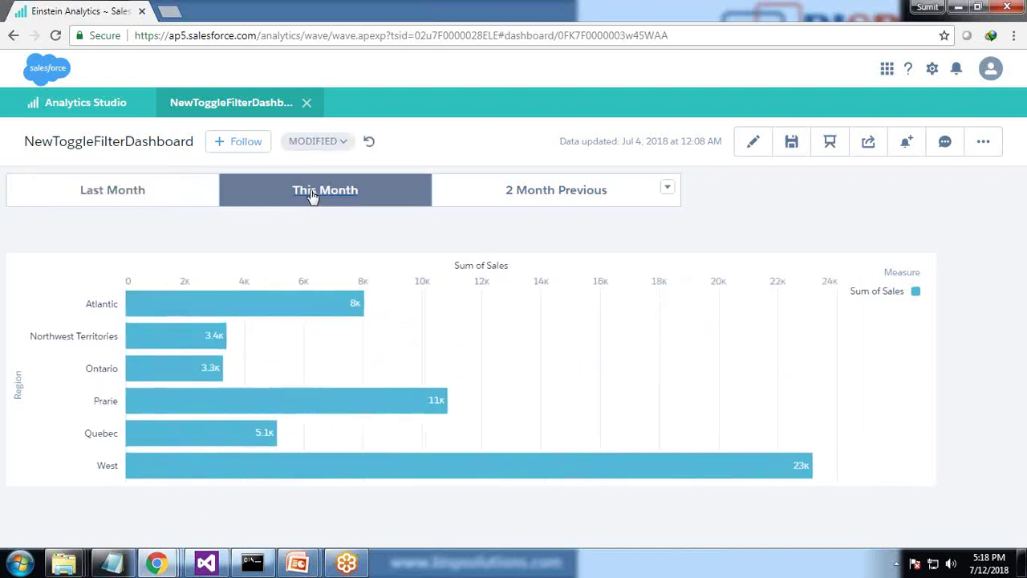
click(557, 190)
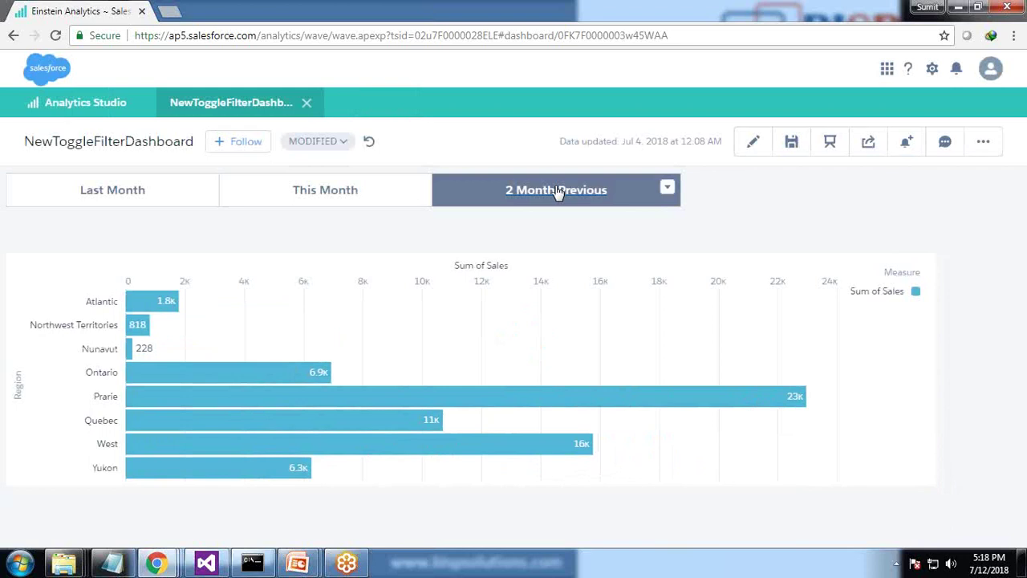
click(756, 146)
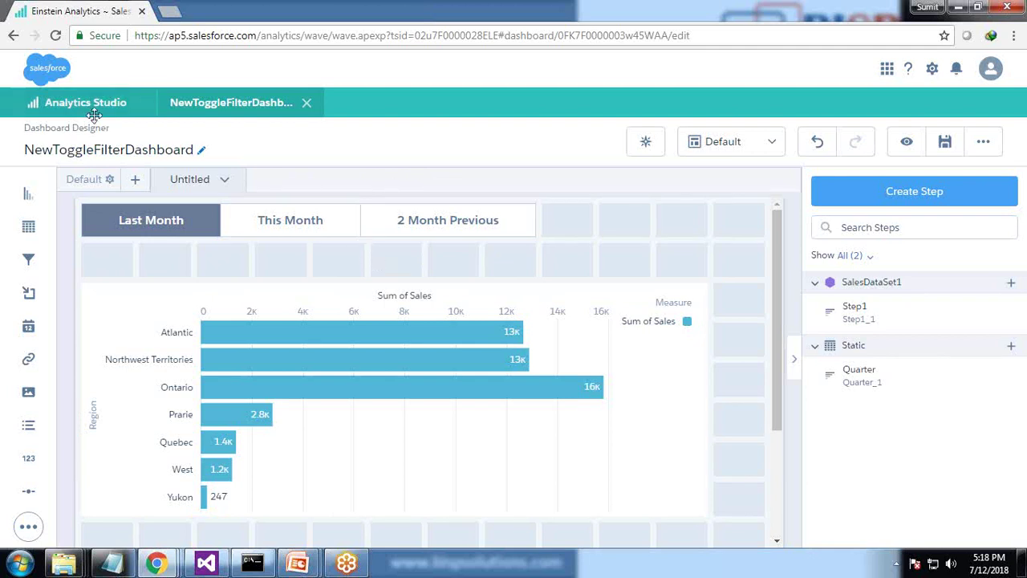
Step: Create a blank dashboard from Analytics Studio and place an enlarged chart widget on it
click(454, 406)
click(78, 105)
click(941, 154)
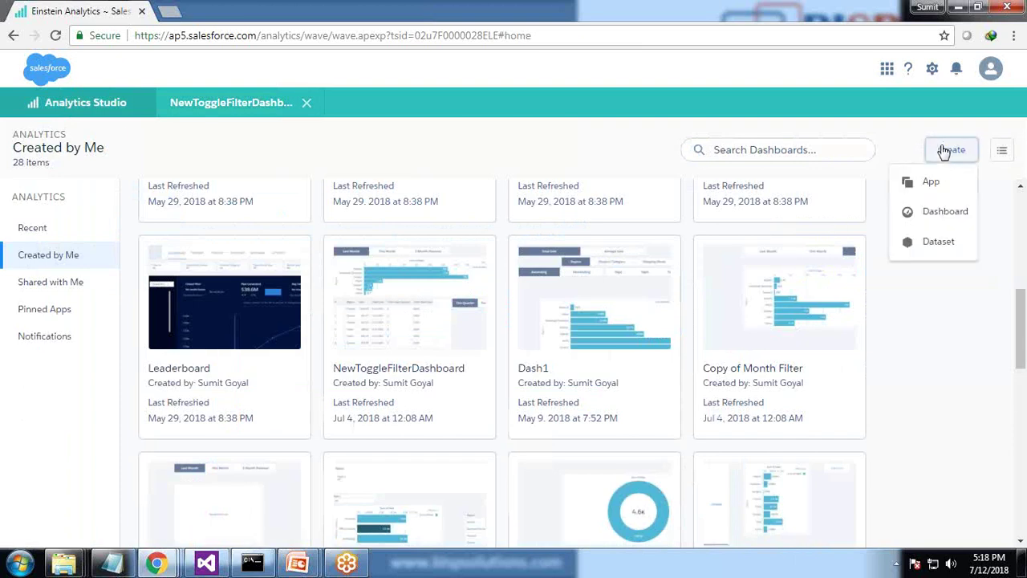
click(933, 213)
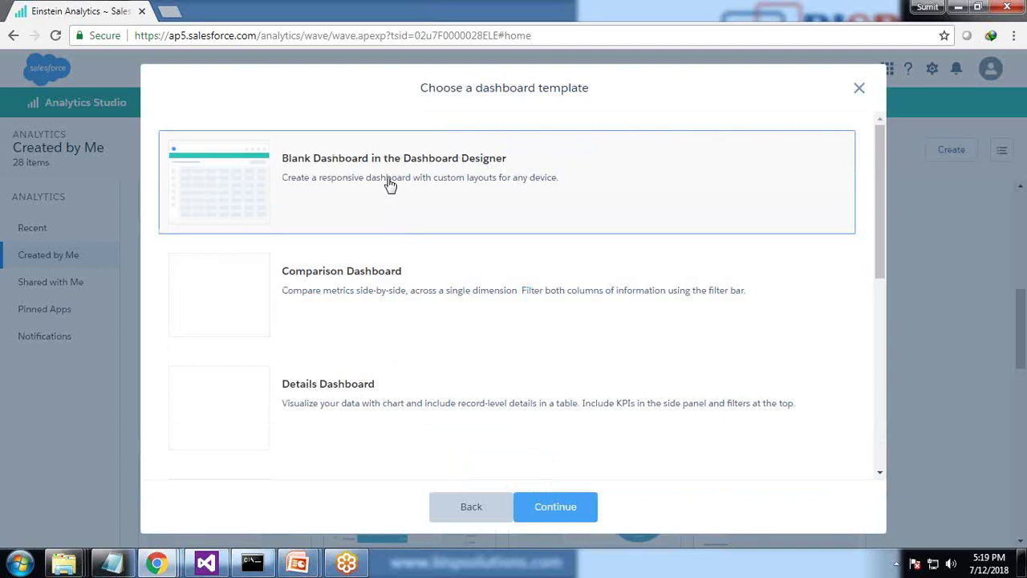
click(559, 506)
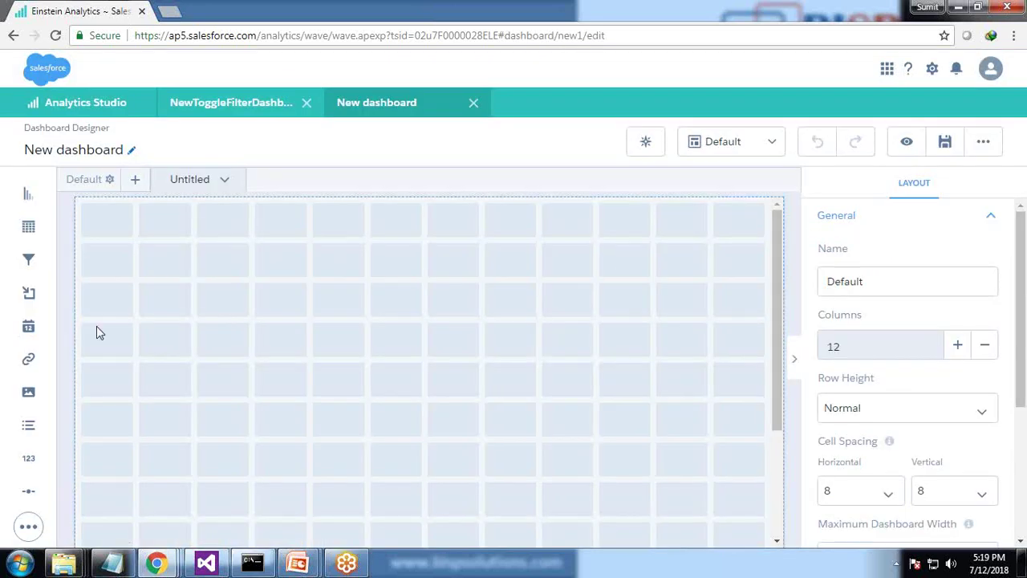
drag(248, 377, 279, 387)
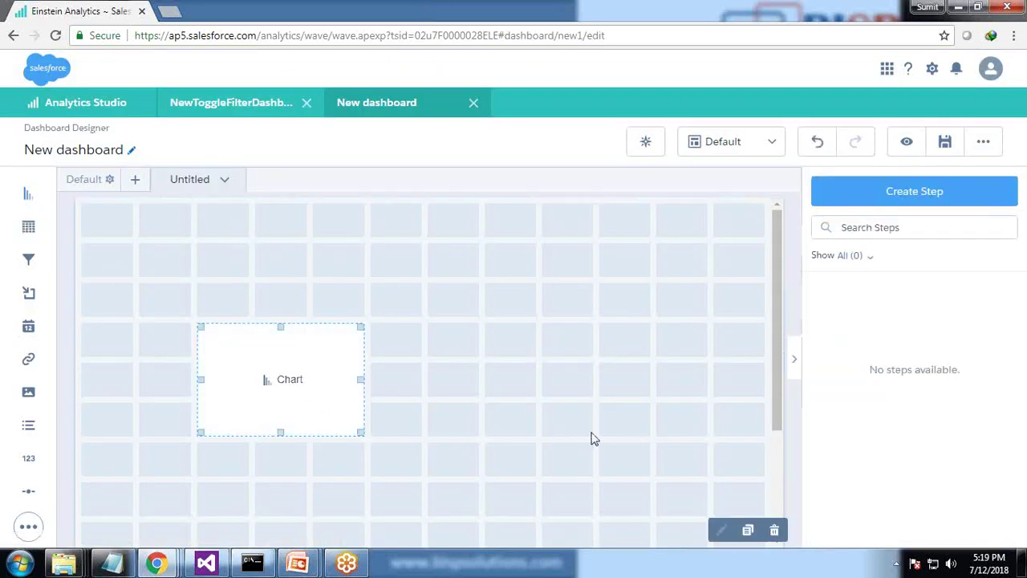
drag(361, 436, 486, 513)
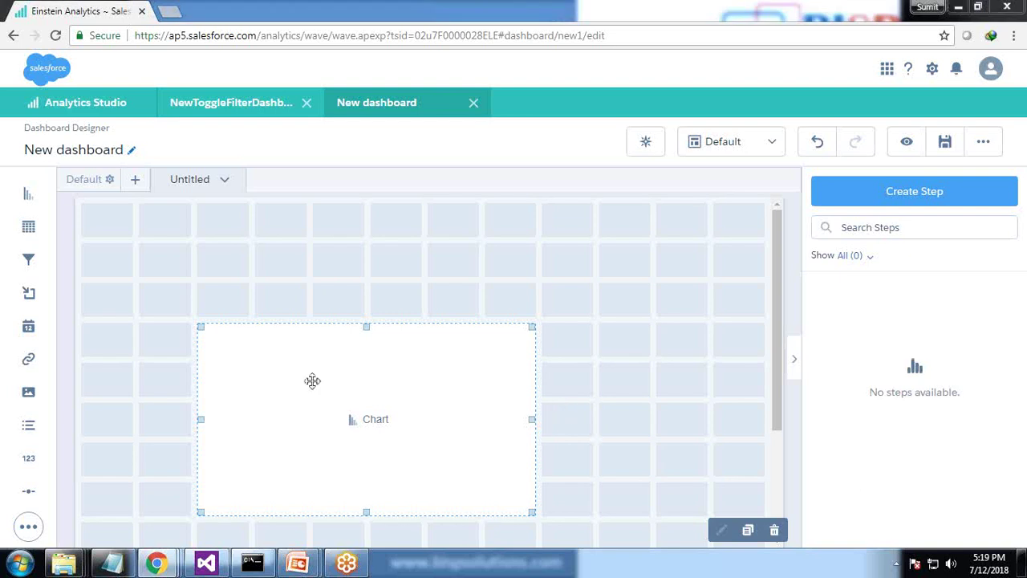
Step: Choose SalesDataSet1 as the empty chart's data source
click(384, 422)
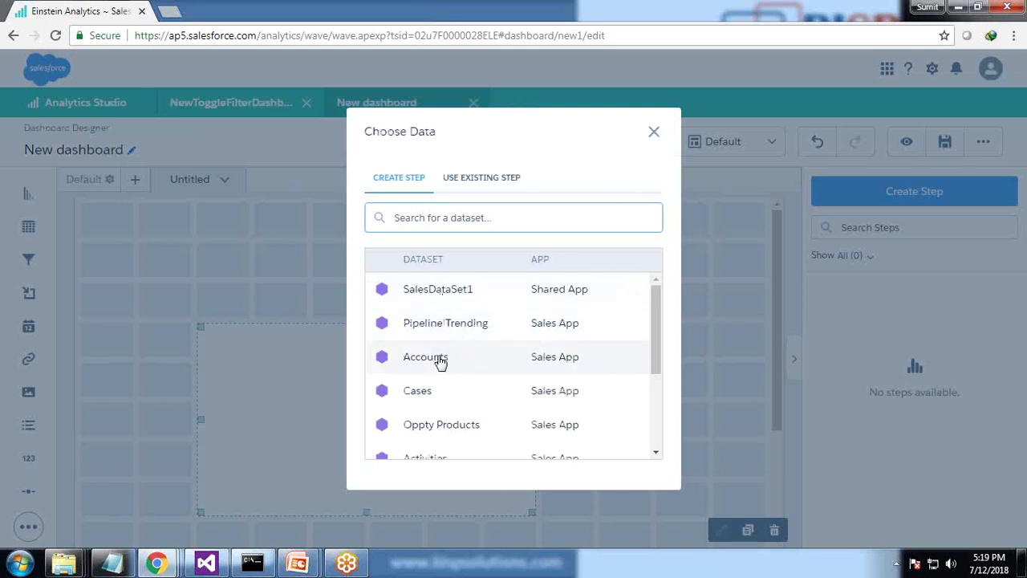
scroll(442, 358, down, 1)
scroll(442, 358, up, 1)
click(434, 290)
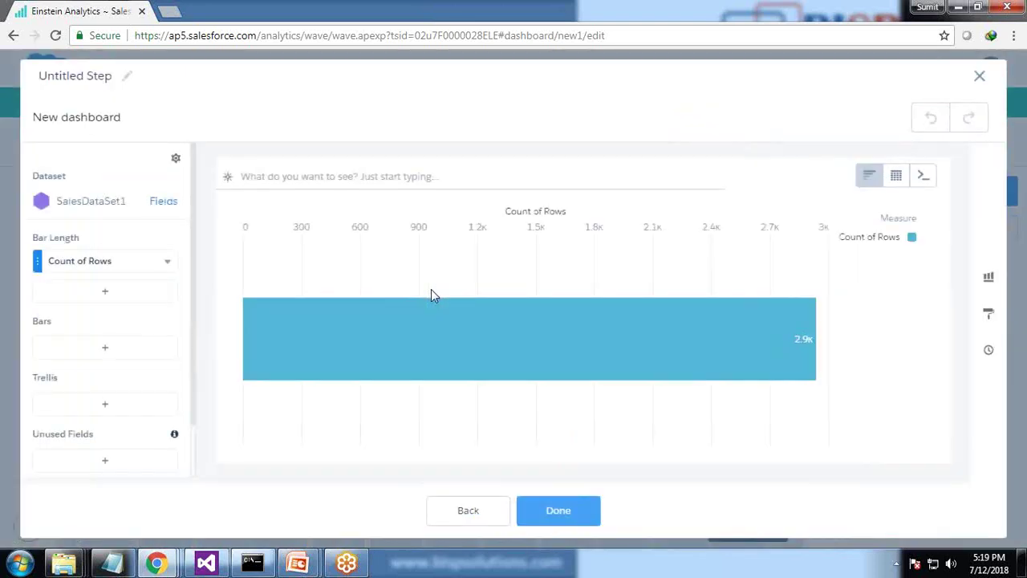
Step: Set bar length to Sum of Sales and bars to Region, then move and enlarge the widget
click(87, 264)
click(201, 289)
scroll(325, 399, down, 2)
click(299, 381)
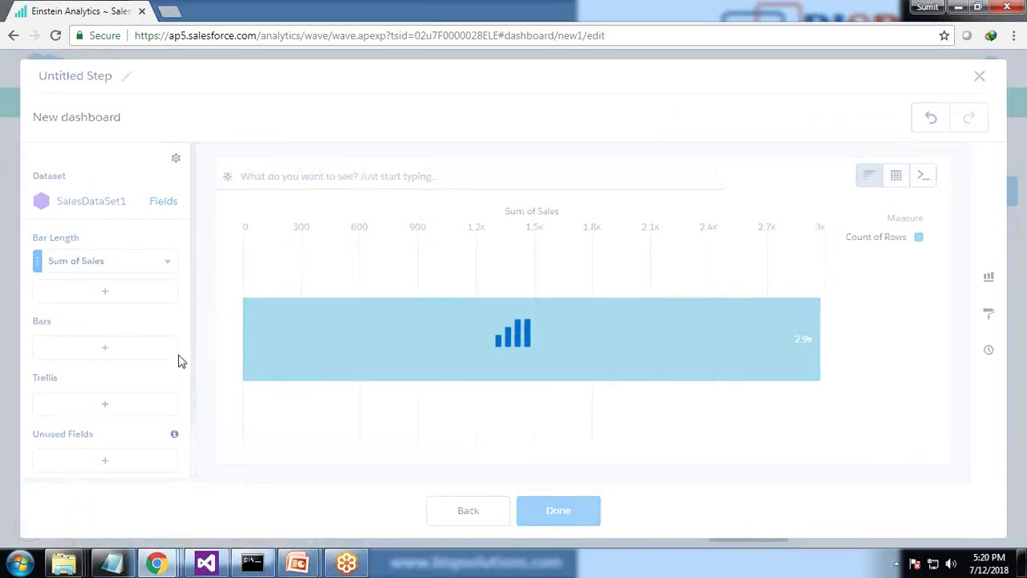
scroll(273, 450, down, 3)
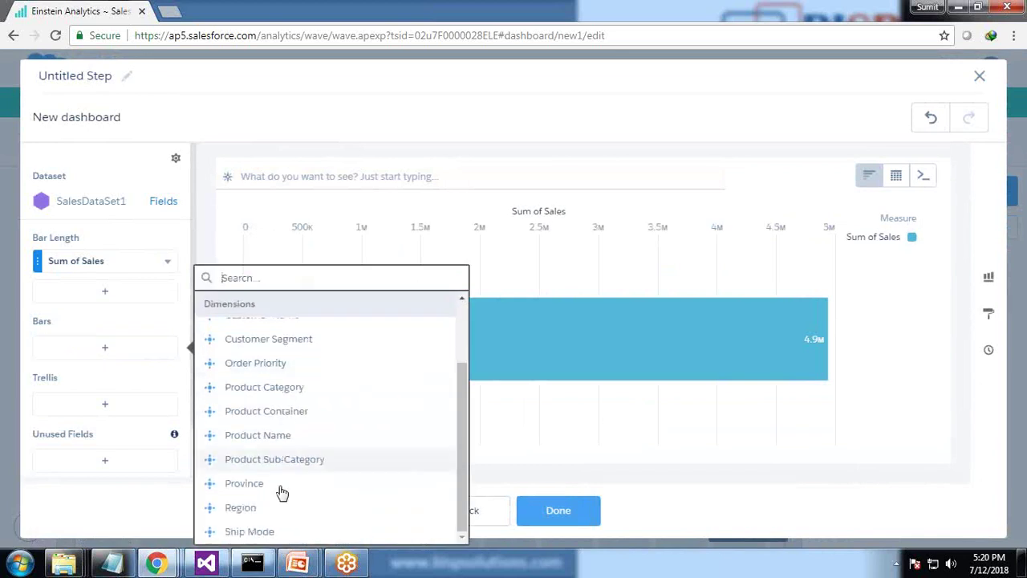
click(235, 510)
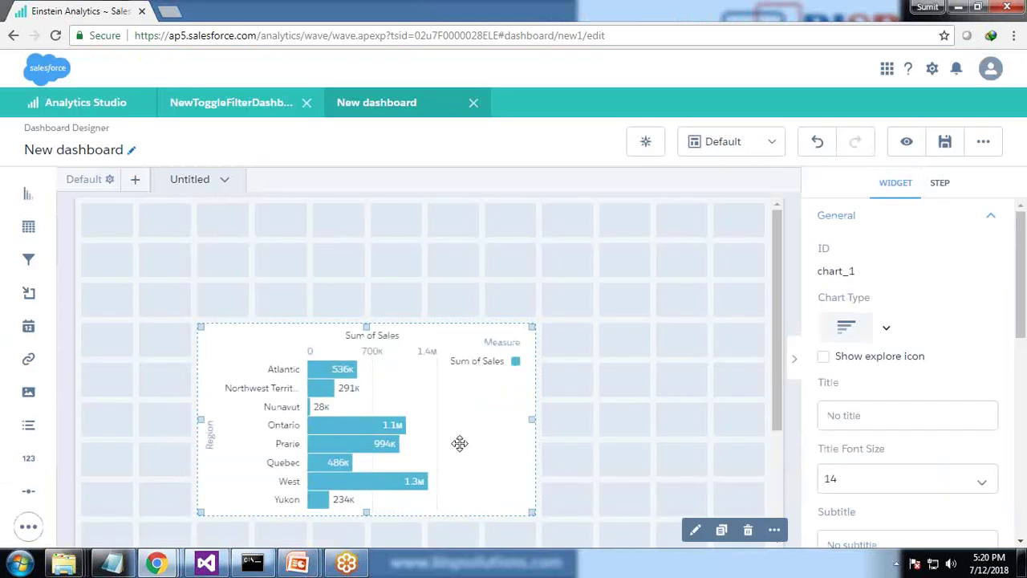
drag(459, 442, 418, 395)
drag(477, 478, 610, 521)
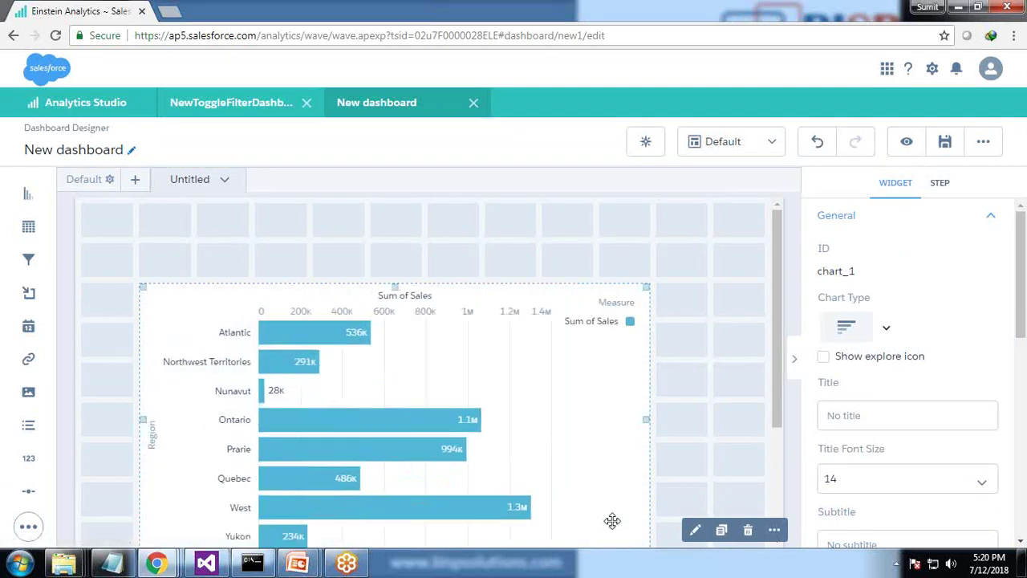
Step: Add a toggle widget in the top row and open Change Dataset for its step
click(35, 528)
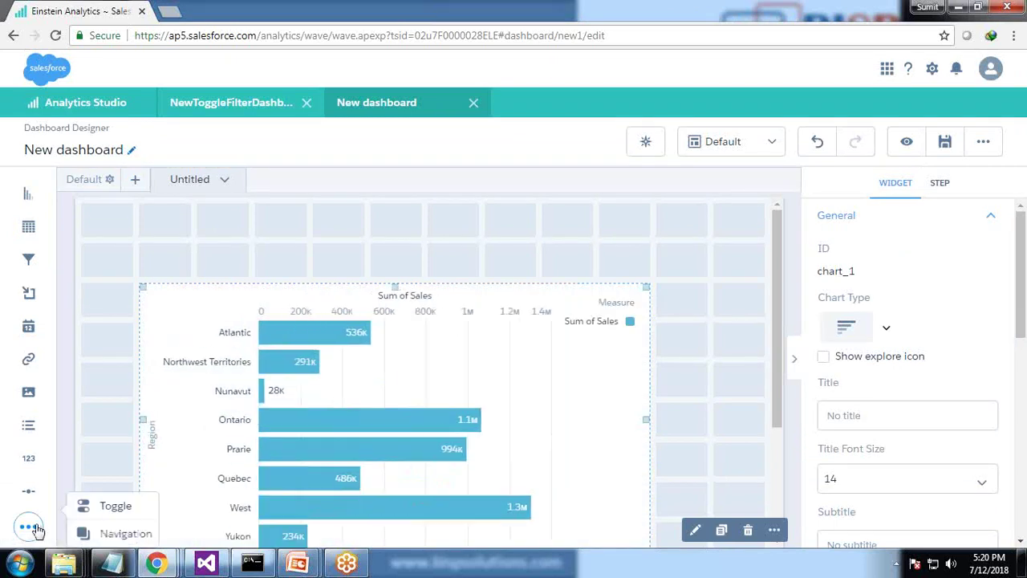
drag(105, 505, 611, 218)
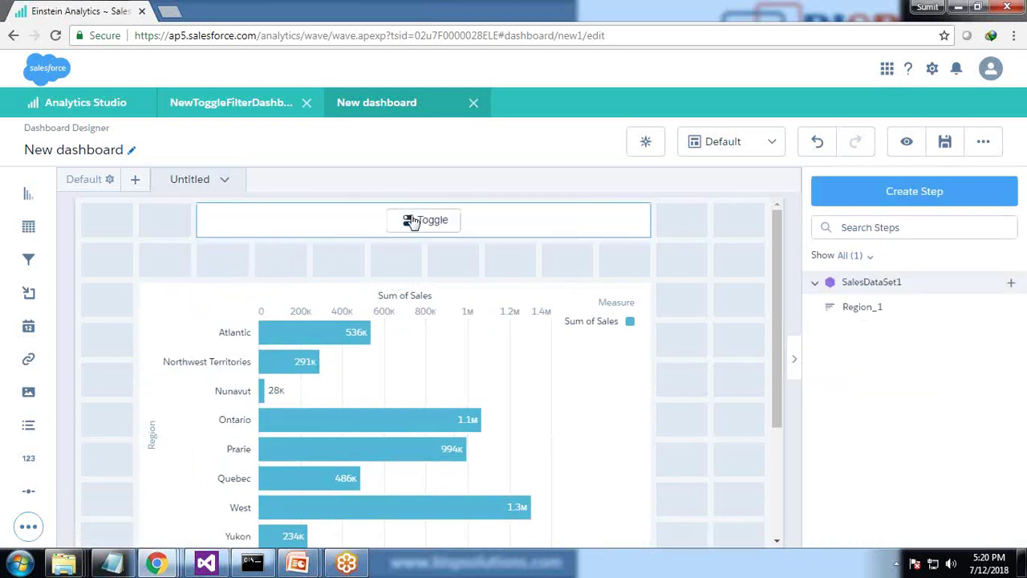
click(411, 222)
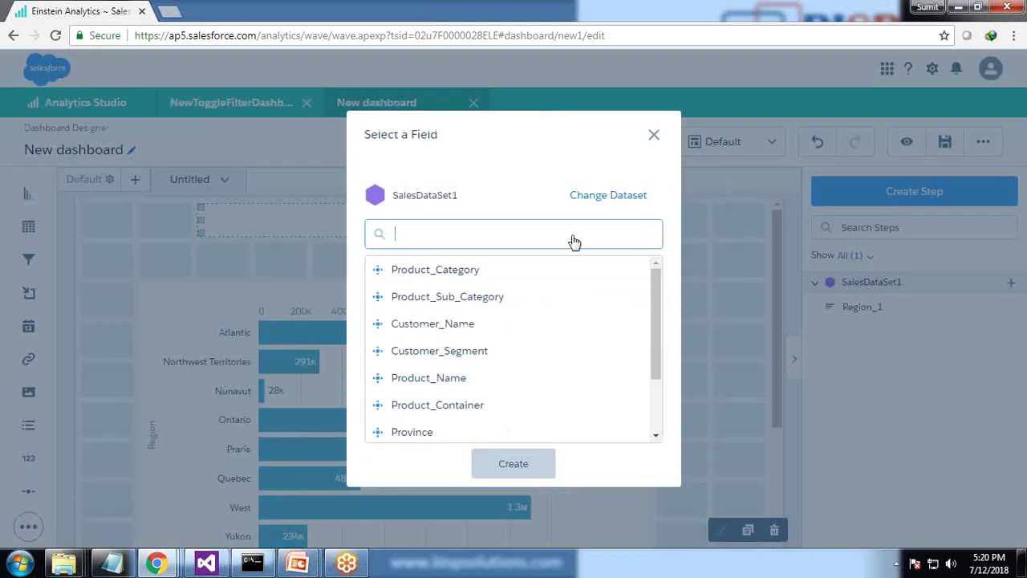
click(627, 201)
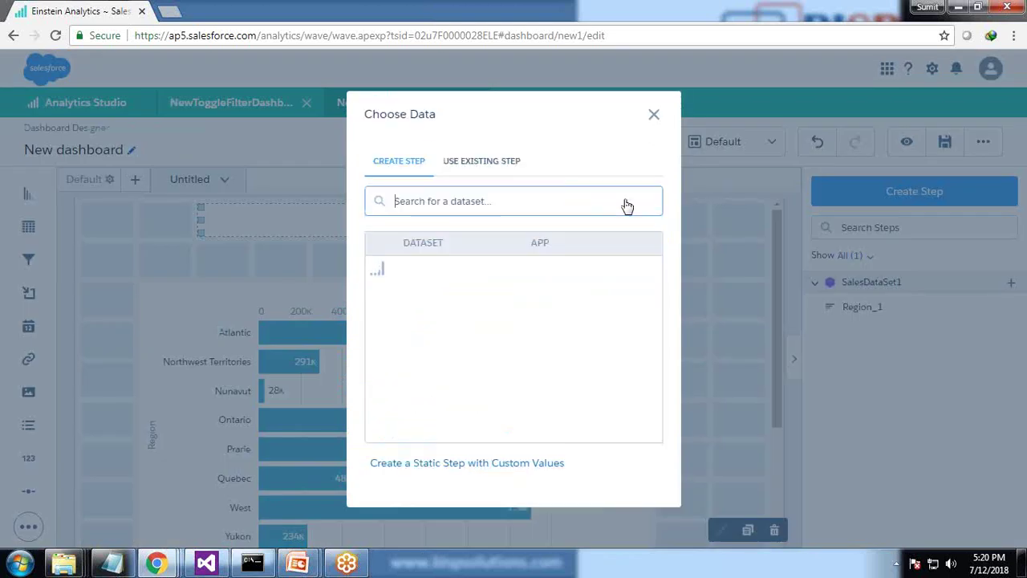
Step: Start a static step named MonthToggle and add the entry '2 Month previous' with value 2
click(451, 466)
click(400, 246)
text(ToggleSe)
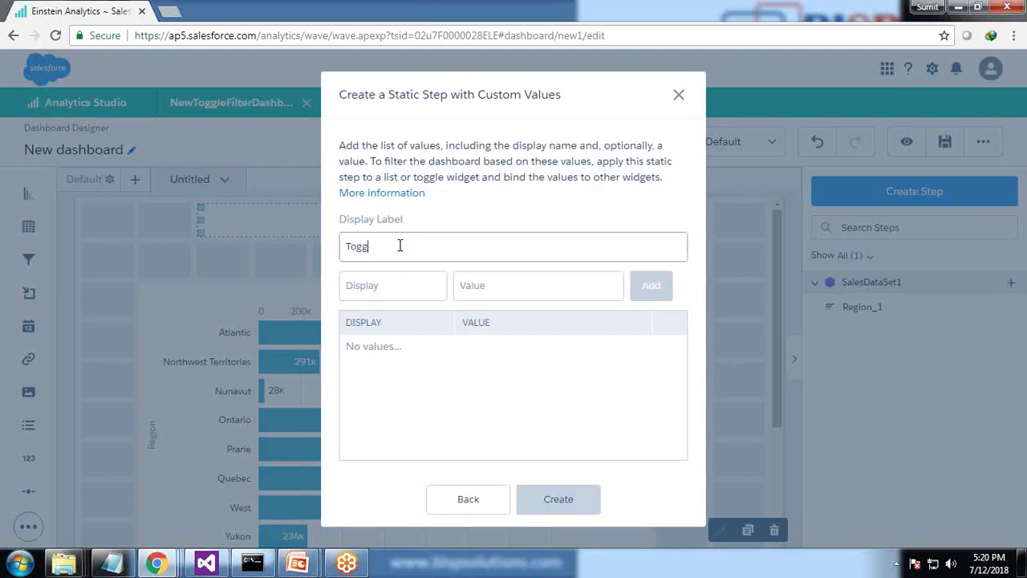
key(BackSpace)
key(BackSpace)
key(BackSpace)
key(BackSpace)
key(BackSpace)
key(BackSpace)
text(MonthToggle)
key(Tab)
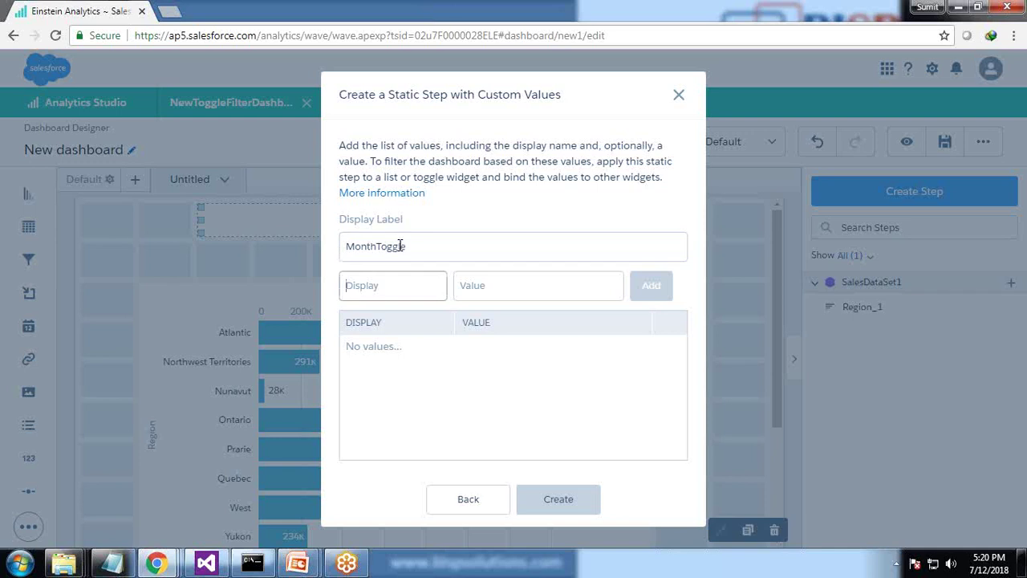
text(2)
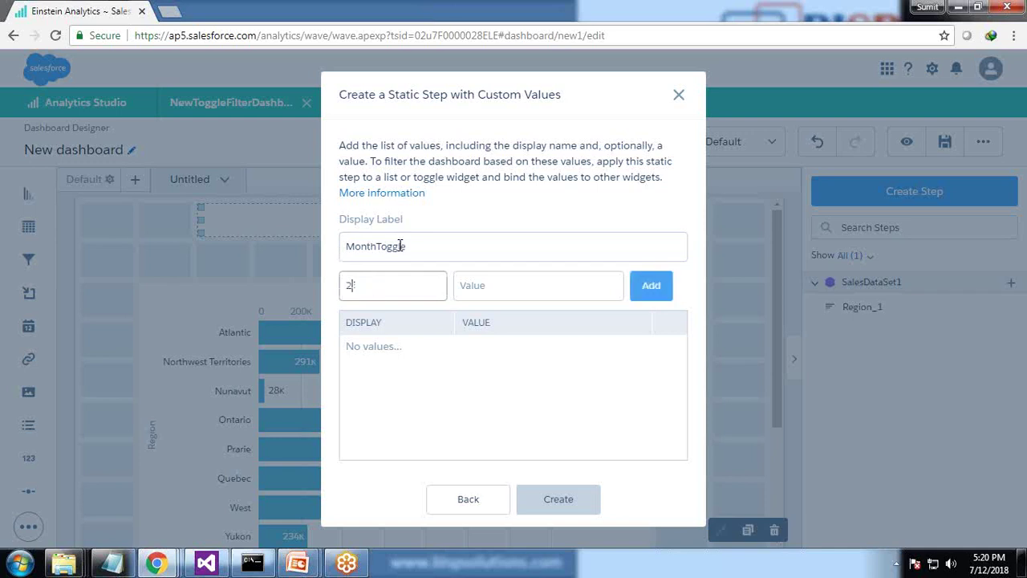
text( Month previous)
key(Tab)
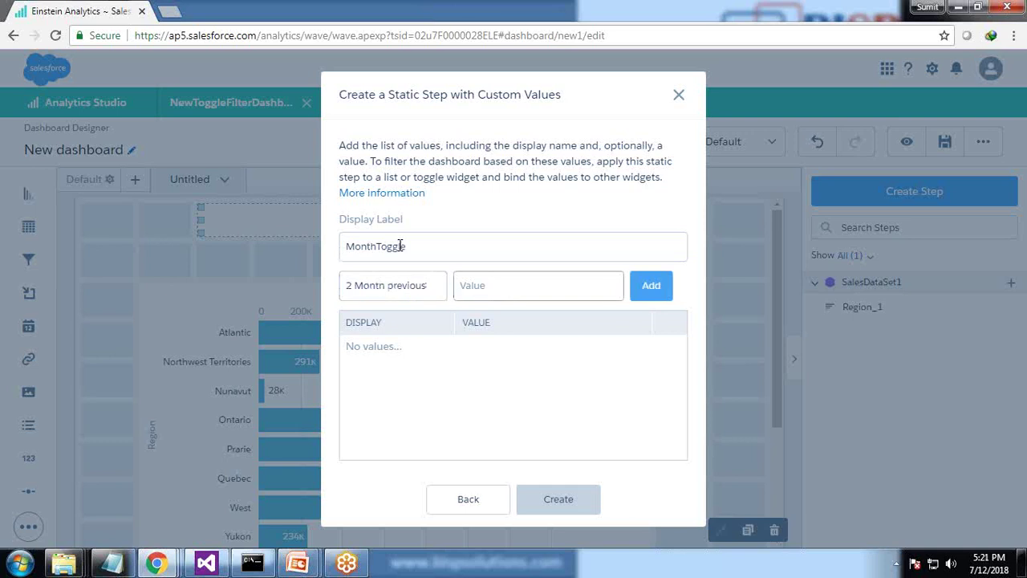
text(2)
click(651, 285)
Step: Add Previous Month and Current Month entries, each with value 1, and create the step
click(373, 294)
text(Prev)
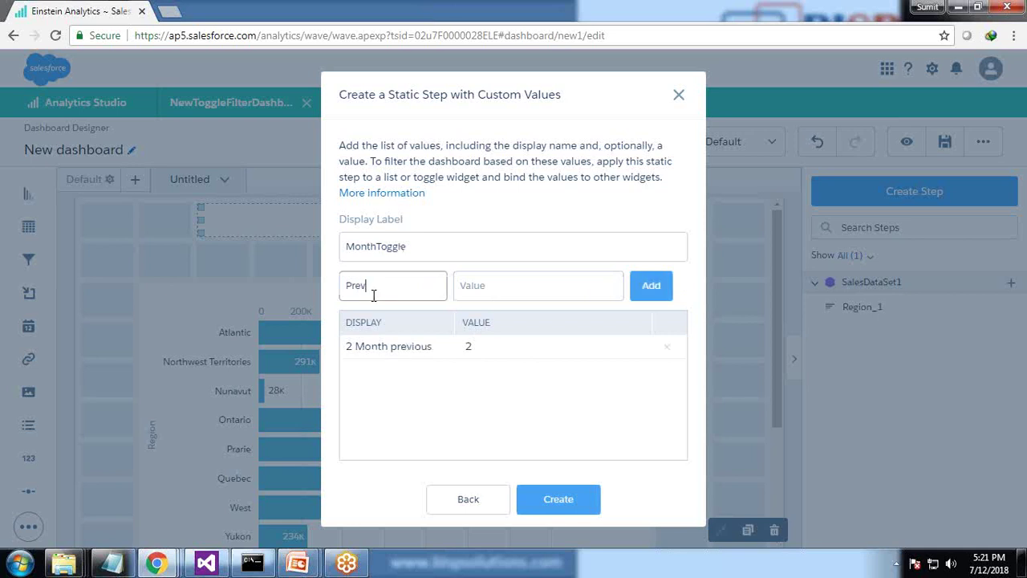
text(ious Month)
key(BackSpace)
text(h)
key(Tab)
text(1)
click(647, 284)
click(398, 293)
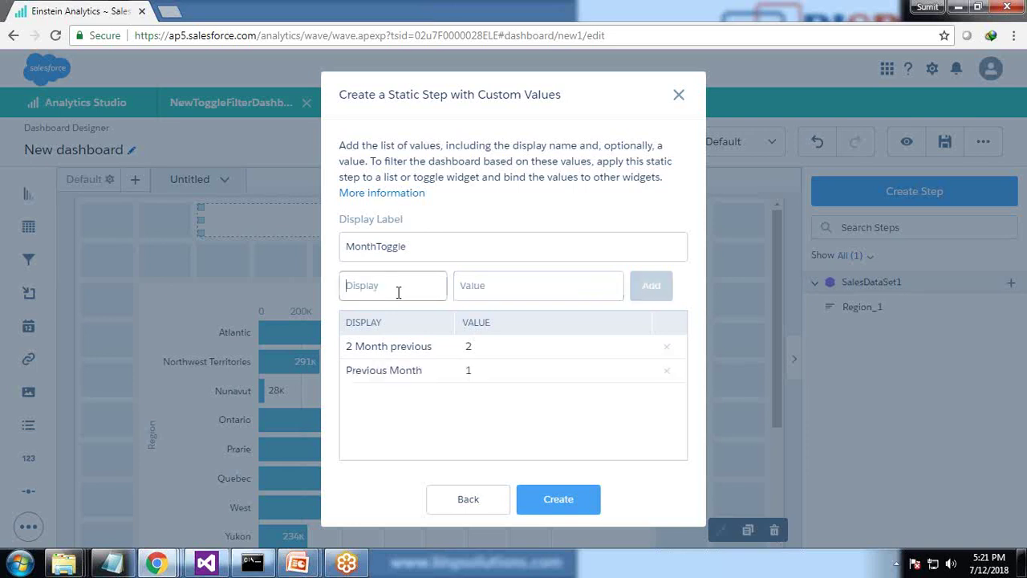
text(Current )
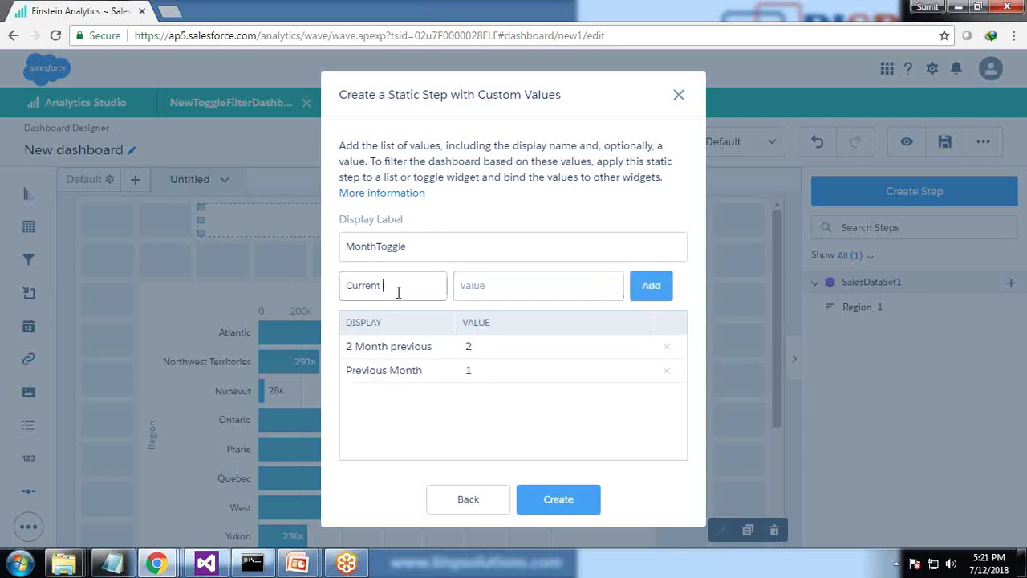
text(Mntonth)
key(Tab)
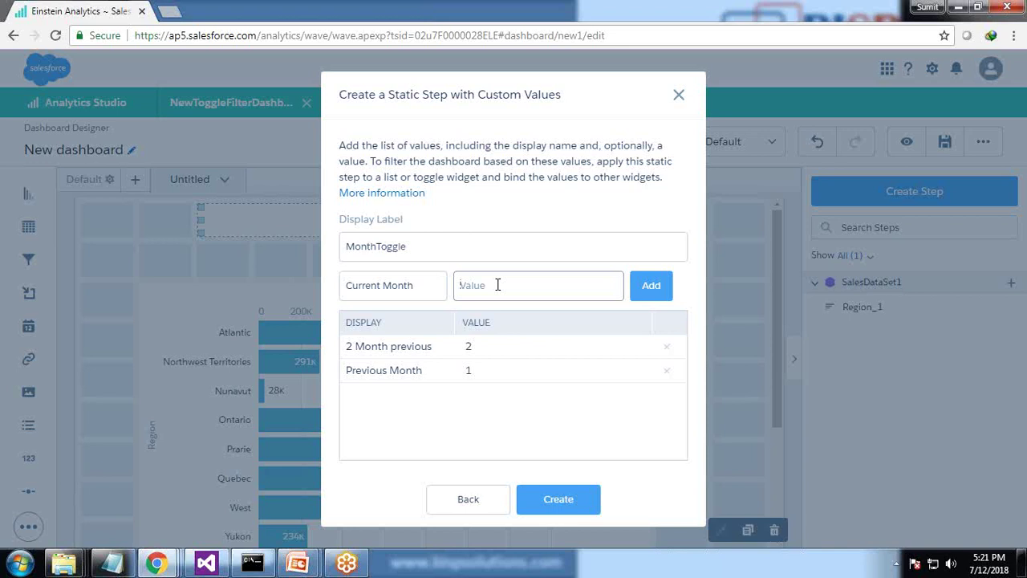
text(1)
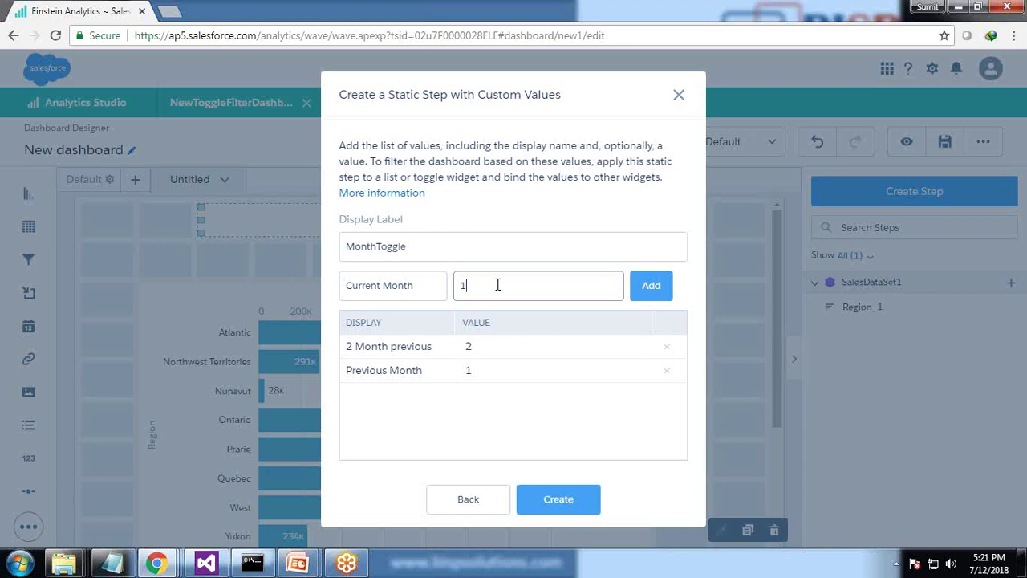
click(651, 289)
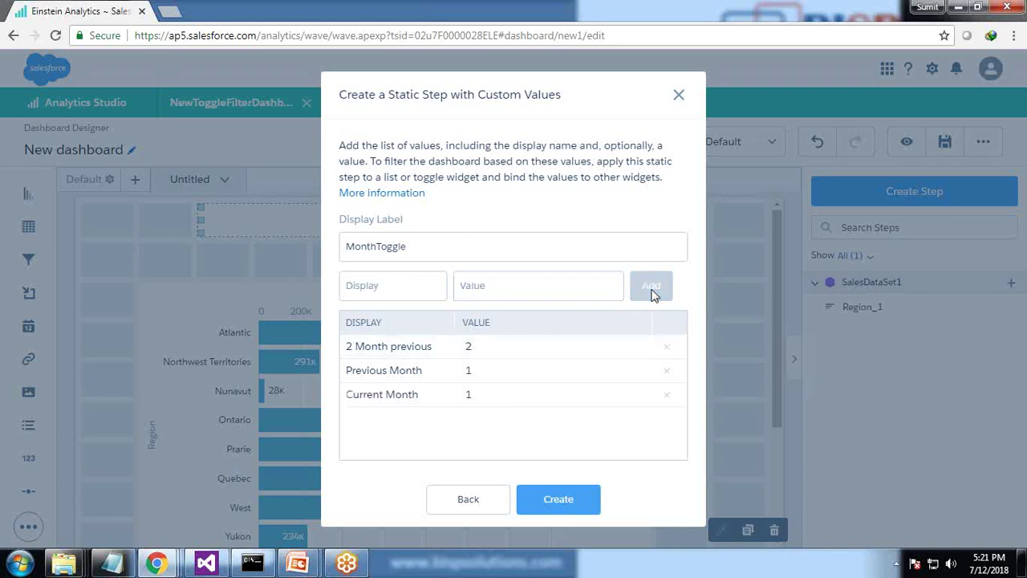
click(571, 501)
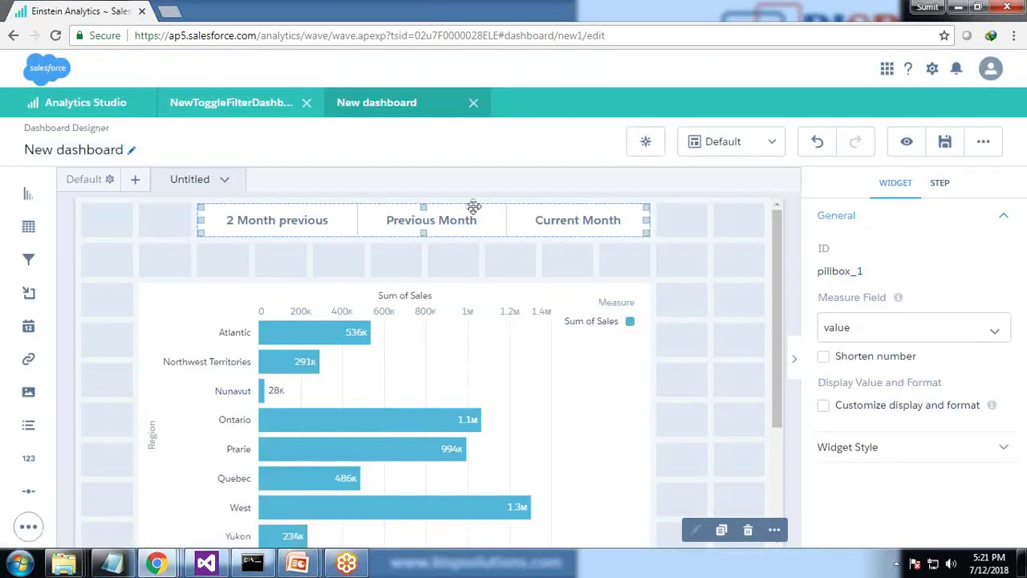
Step: Set Current Month as the toggle's initial selection
click(990, 143)
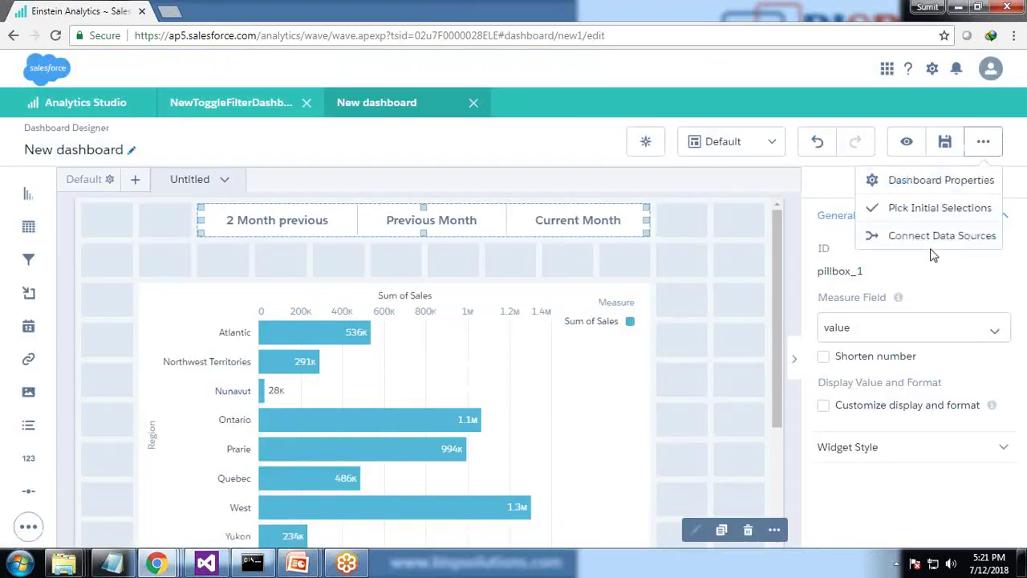
click(928, 212)
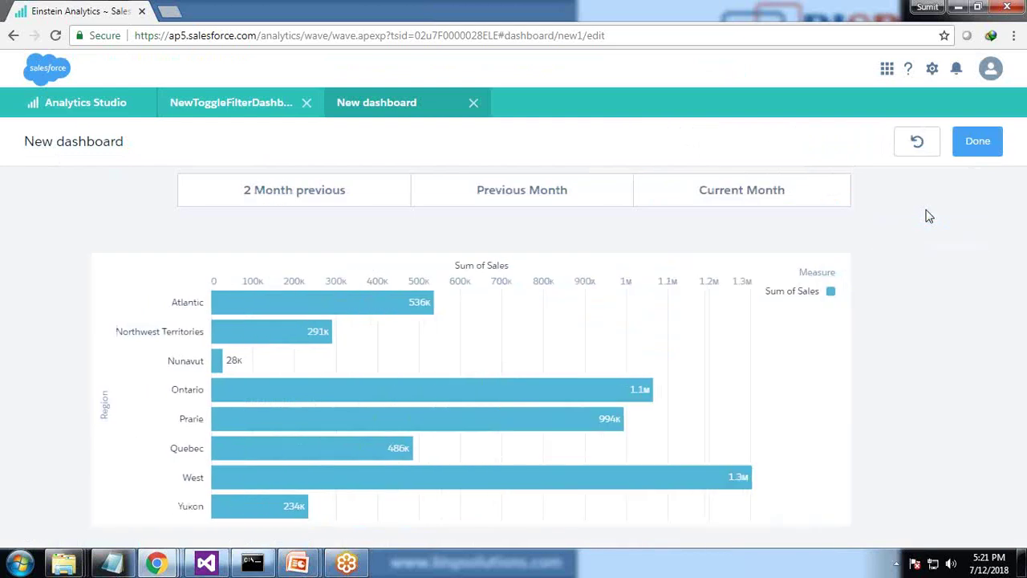
click(718, 200)
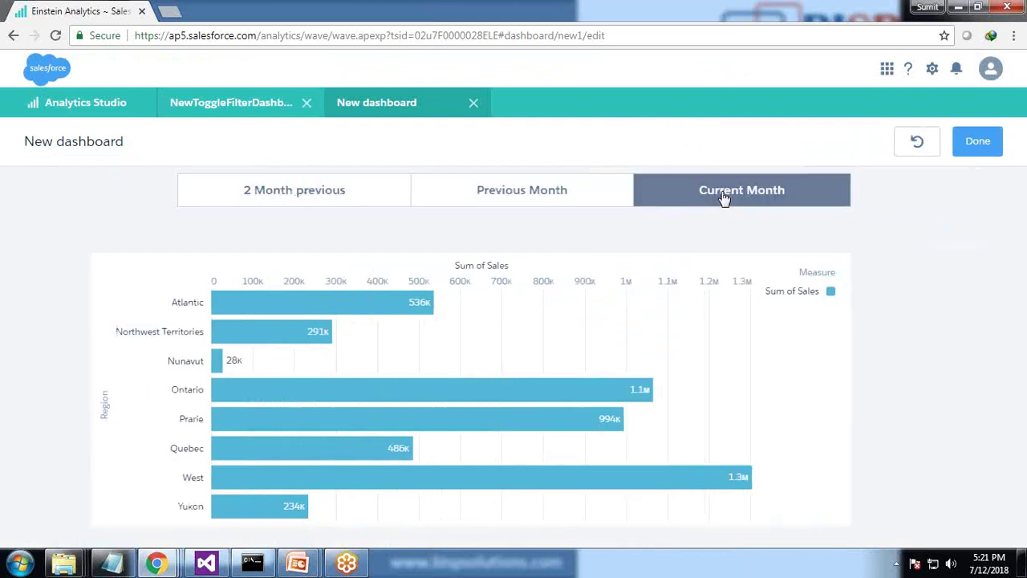
click(978, 144)
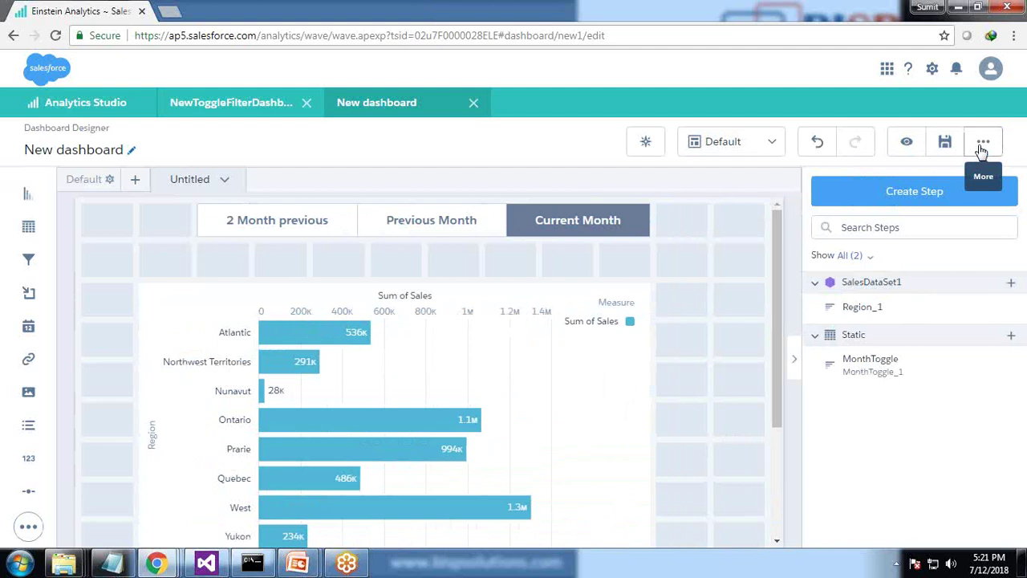
Step: Open the dashboard JSON with Ctrl+E and zoom in to read it
key(ctrl+e)
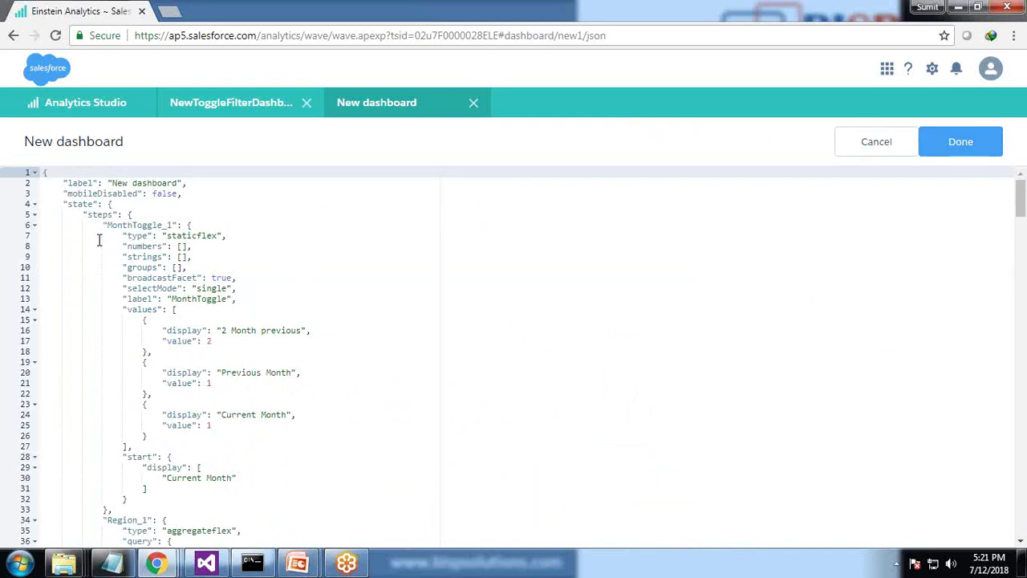
key(ctrl+plus)
key(ctrl+plus)
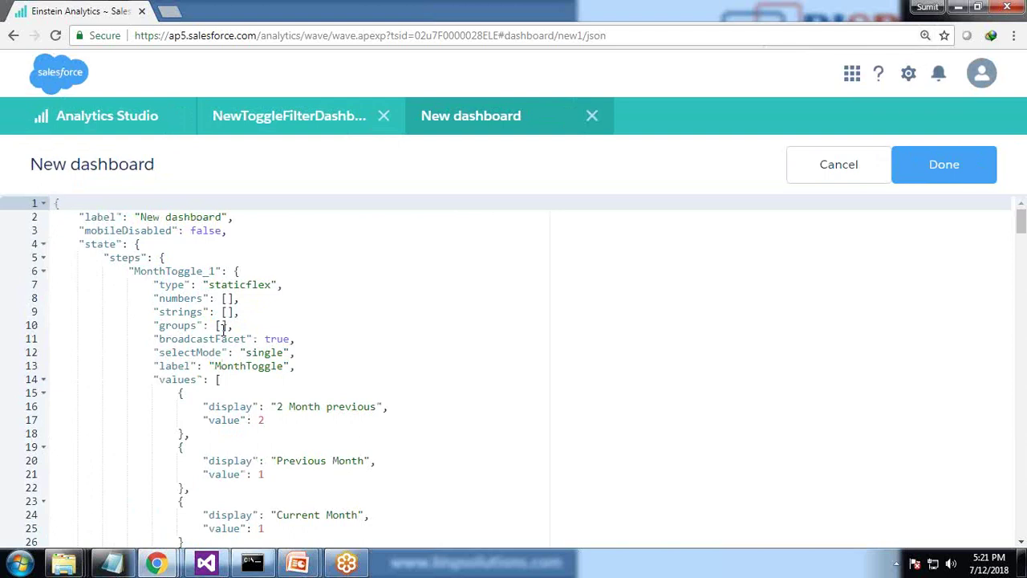
key(ctrl+plus)
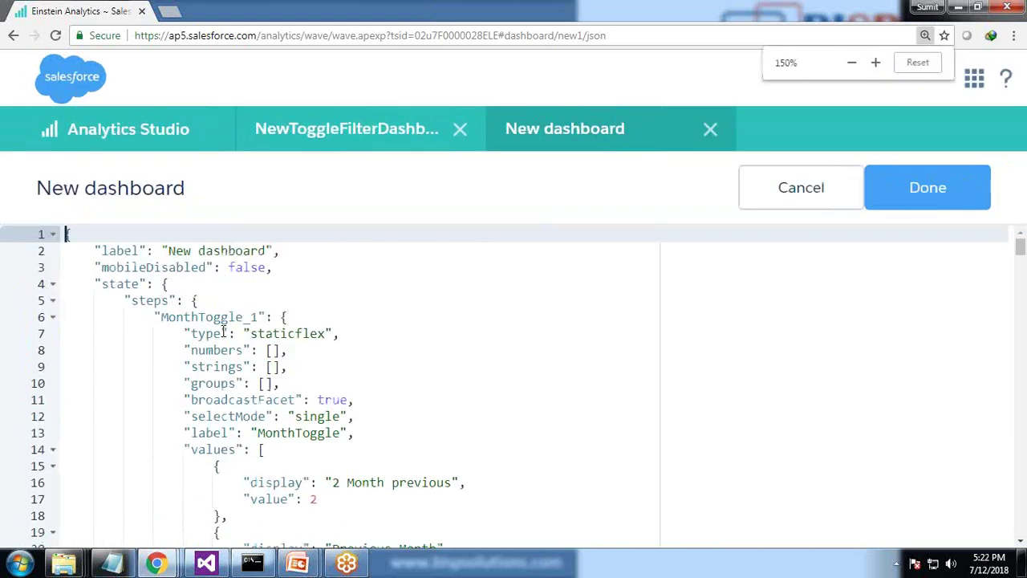
scroll(380, 412, down, 3)
scroll(380, 412, down, 2)
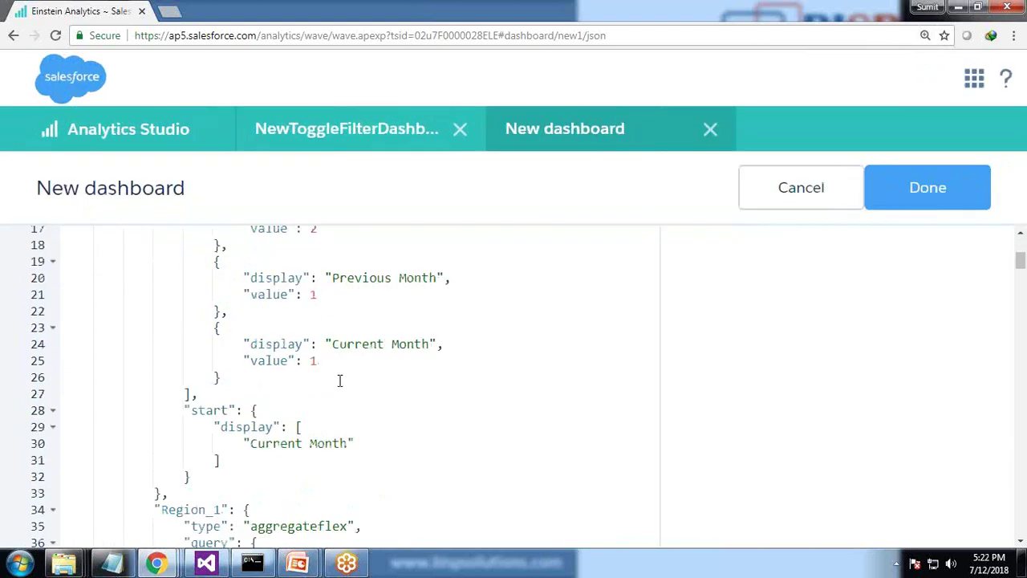
scroll(314, 426, up, 2)
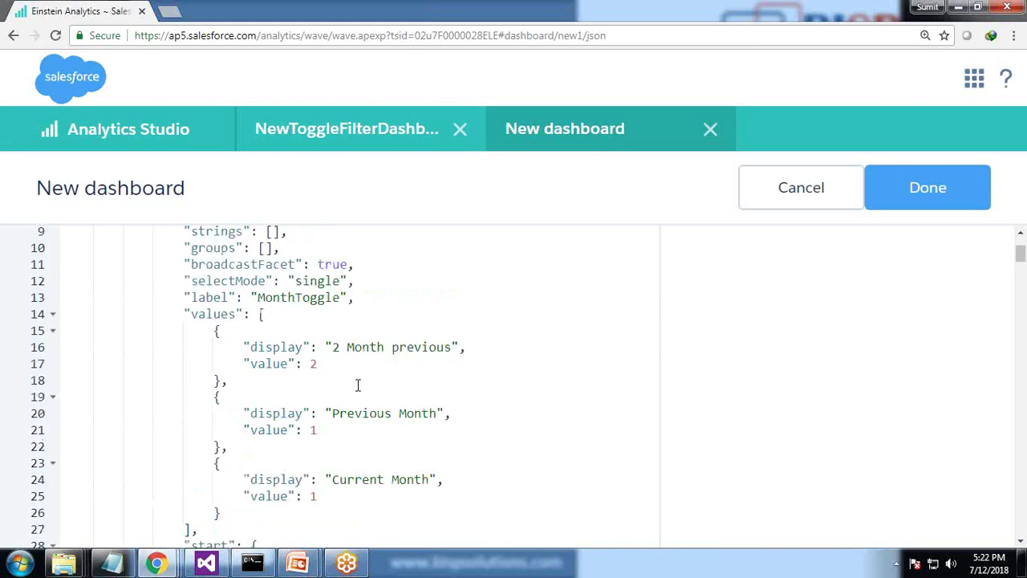
Step: Replace line 17's value 2 with the start of an Order Date range, ["month",-2]
double_click(314, 363)
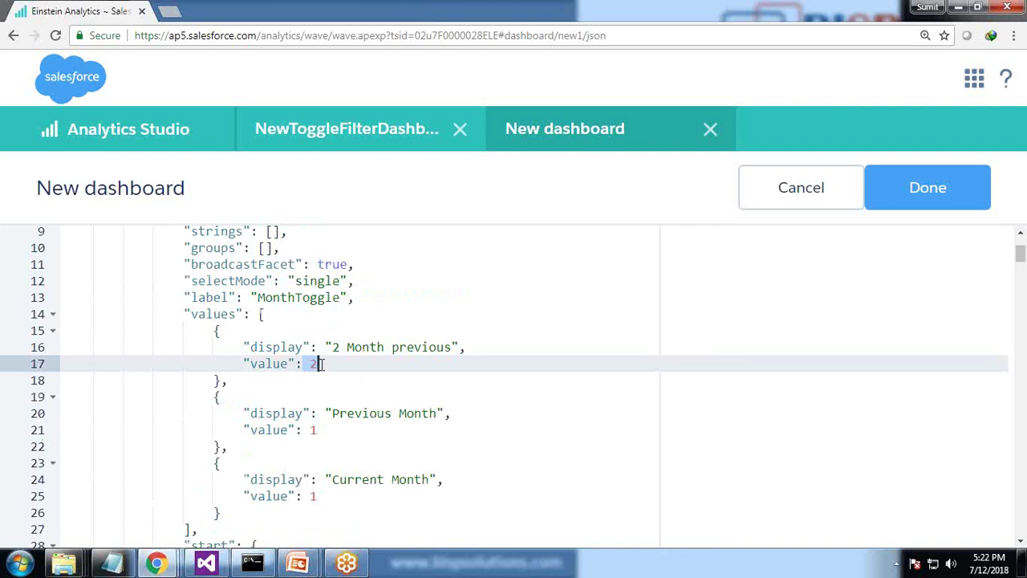
click(319, 364)
key(BackSpace)
text([)
text(')
key(BackSpace)
text("On)
text(der Date)
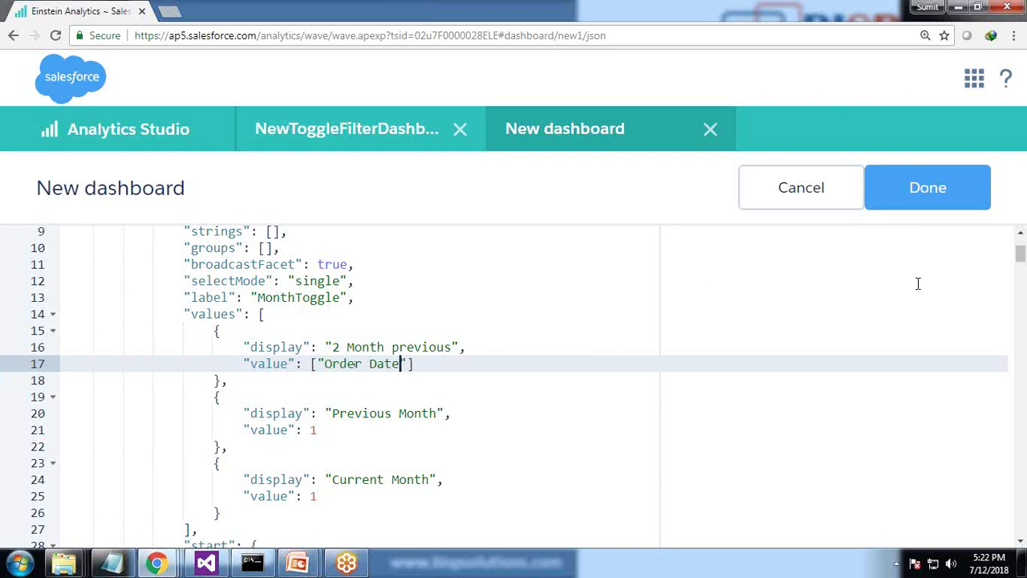
key(Right)
text(,[[[ "month)
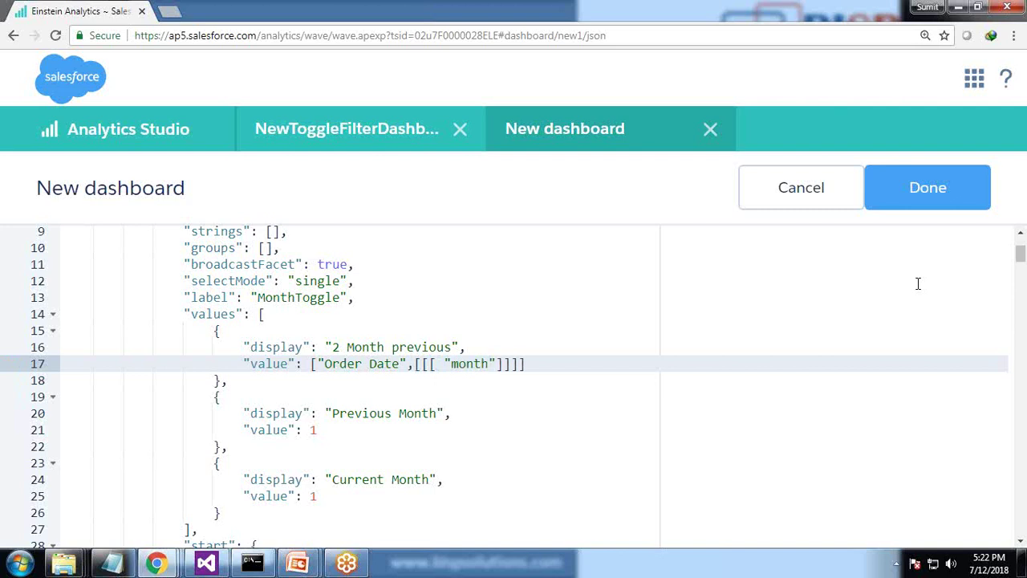
text(,-2)
Step: Complete the range with a second ["month",-2] pair and the ">=<=" operator
click(525, 364)
text(],)
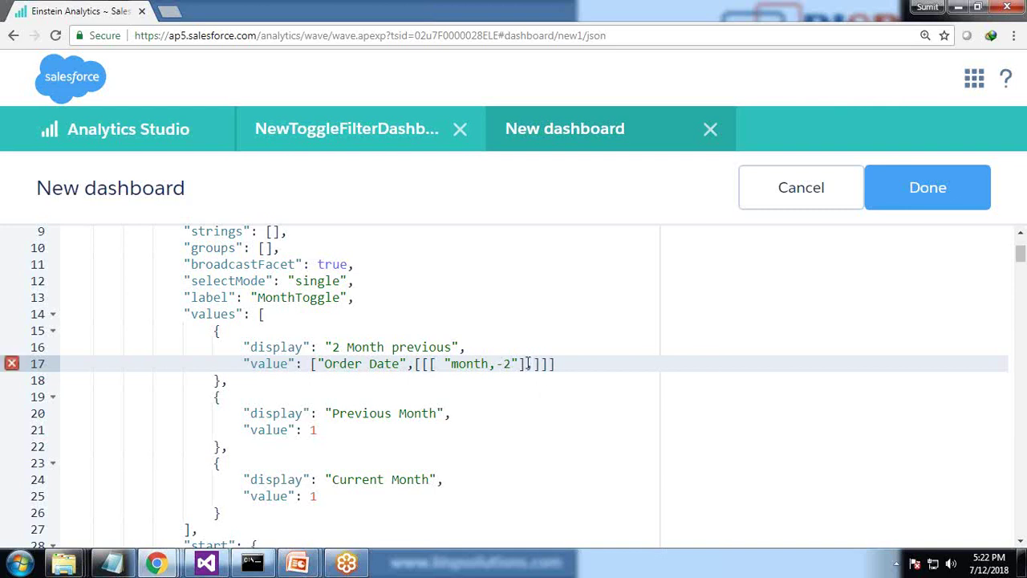
text(["month)
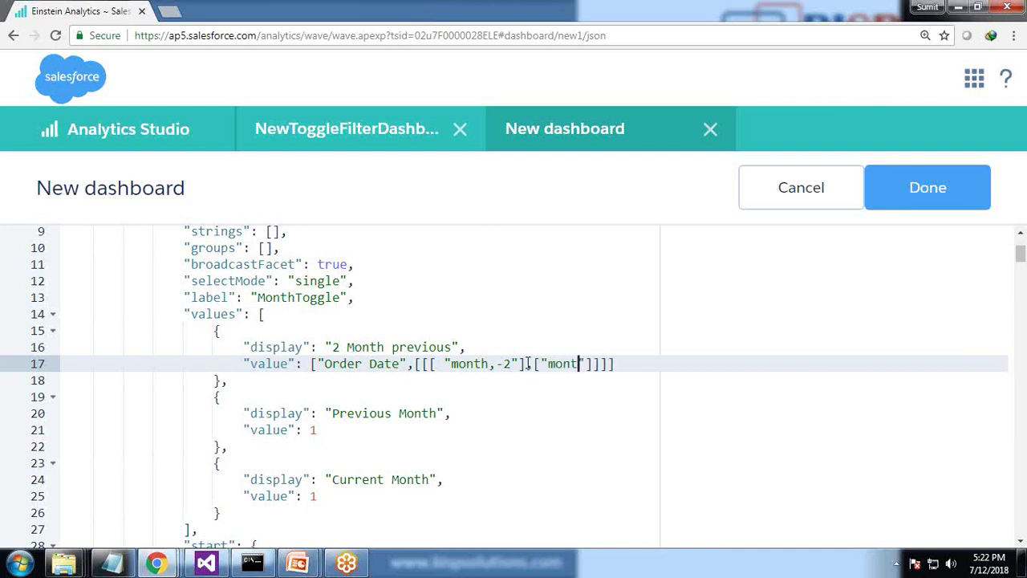
text(",-)
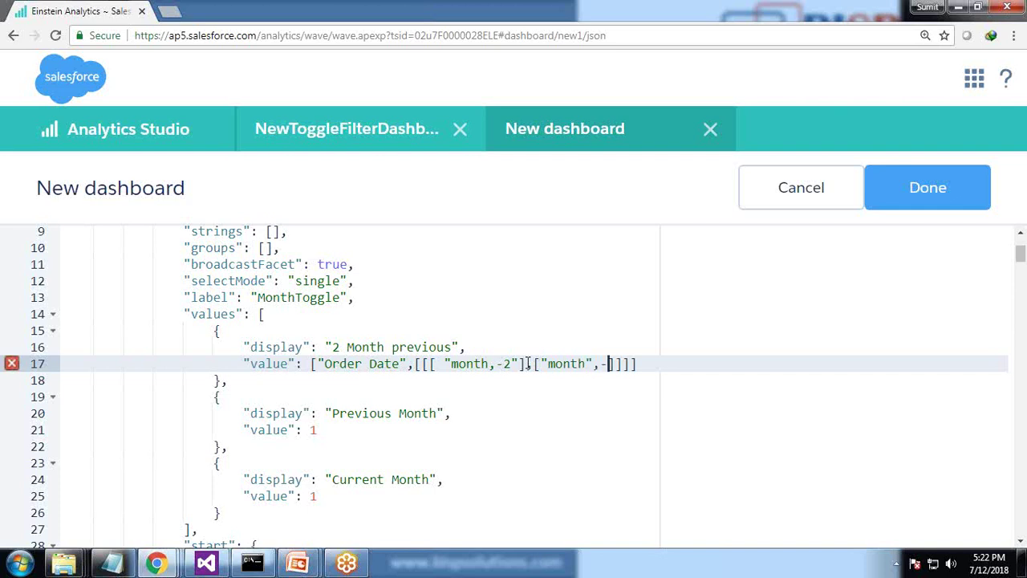
text(2)
key(Left)
key(Left)
key(Left)
key(Left)
key(Left)
key(Left)
key(Left)
key(Left)
key(Left)
key(Left)
key(Left)
key(Left)
key(Left)
key(Left)
key(Delete)
key(Left)
key(Left)
key(Left)
text(")
key(Right)
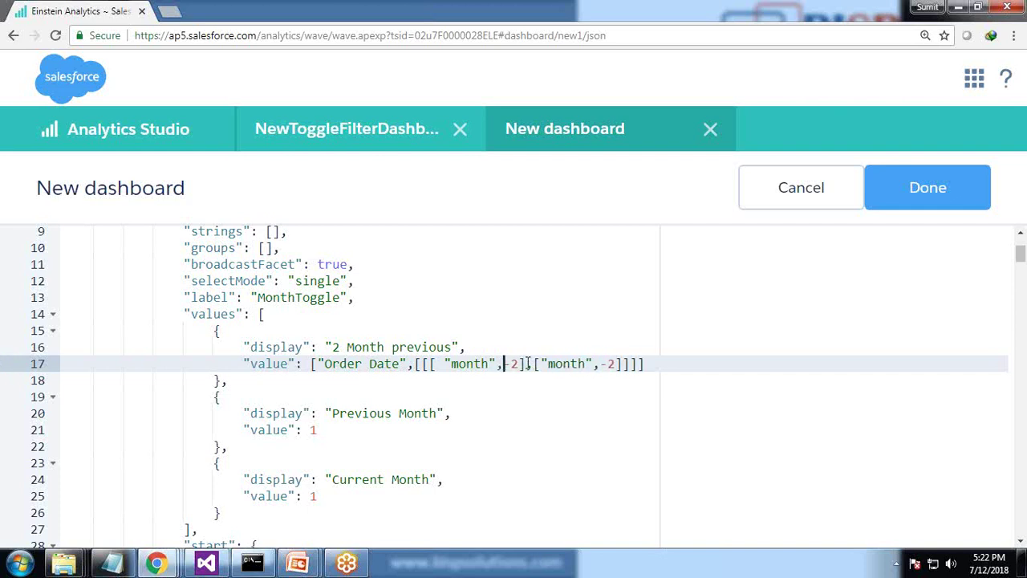
key(Right)
key(Right)
key(Right)
key(Right)
key(Right)
key(Right)
key(Right)
key(Right)
key(Right)
key(Right)
key(Right)
key(Right)
key(Right)
key(Right)
click(641, 366)
text(,">=<=)
Step: Copy line 17's Order Date range over the Previous Month and Current Month values
click(550, 430)
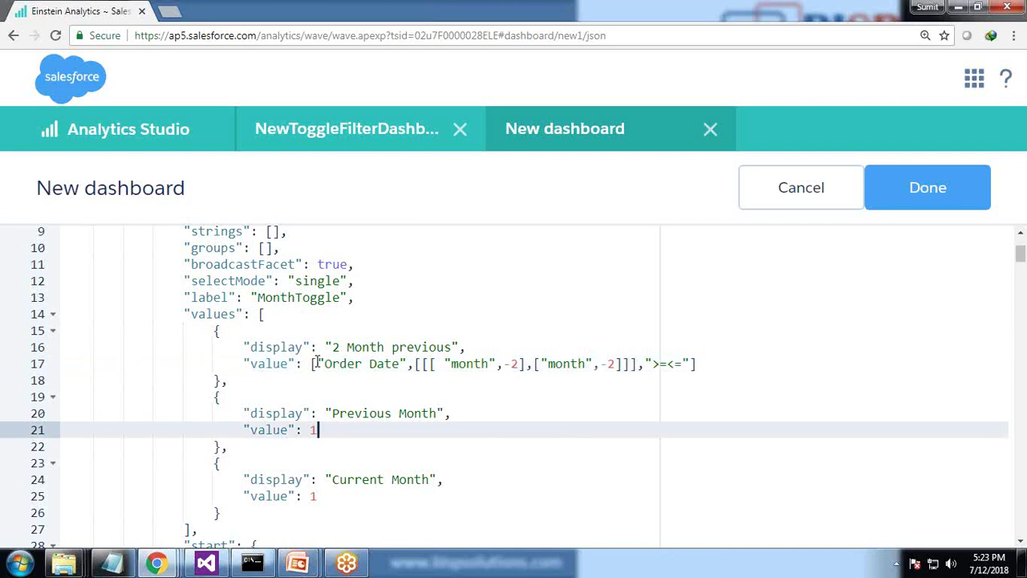
drag(312, 363, 697, 363)
click(449, 386)
drag(311, 364, 725, 368)
key(ctrl+c)
double_click(313, 430)
key(ctrl+v)
double_click(313, 497)
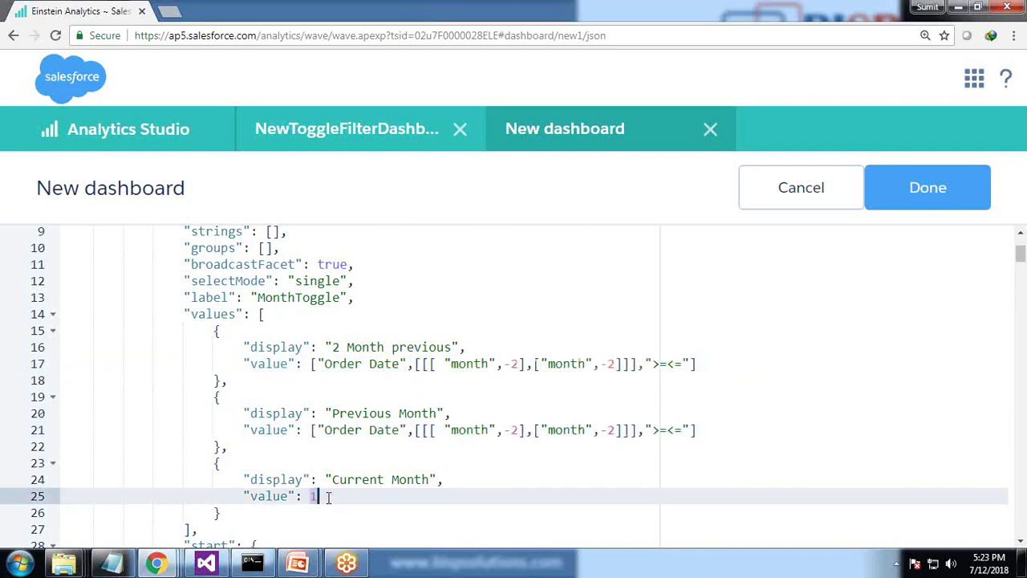
key(ctrl+v)
Step: Change the month offsets to -1 for Previous Month and 0 for Current Month
double_click(516, 431)
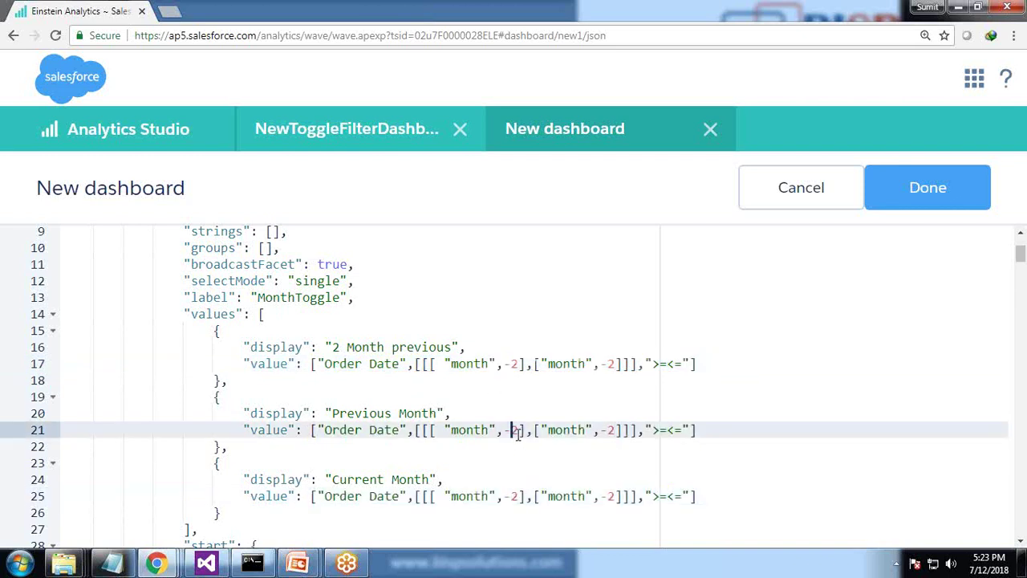
text(1)
double_click(611, 431)
text(1)
drag(505, 497, 518, 496)
key(BackSpace)
text(0)
drag(592, 497, 610, 495)
text(0)
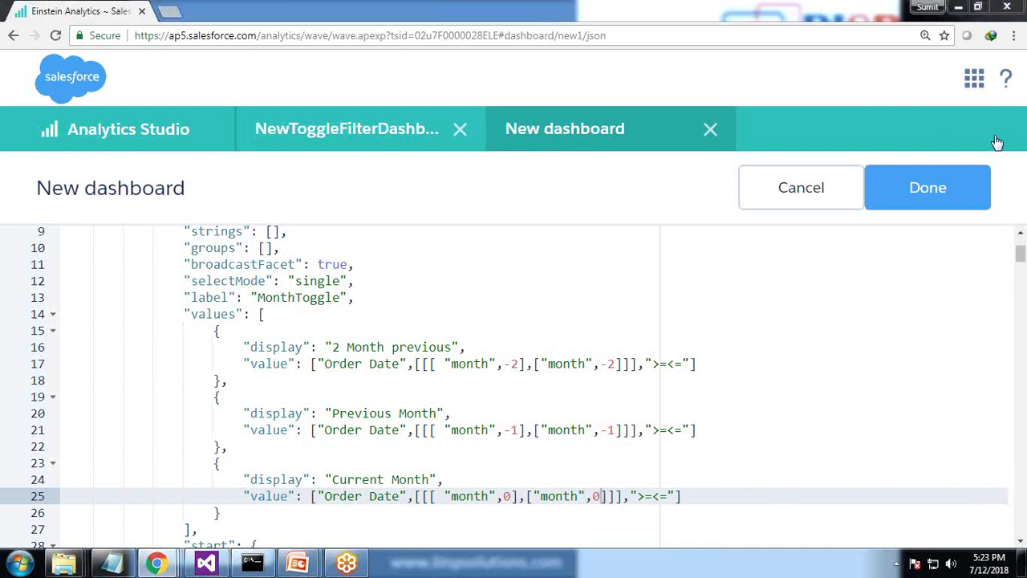
click(571, 380)
scroll(570, 316, up, 3)
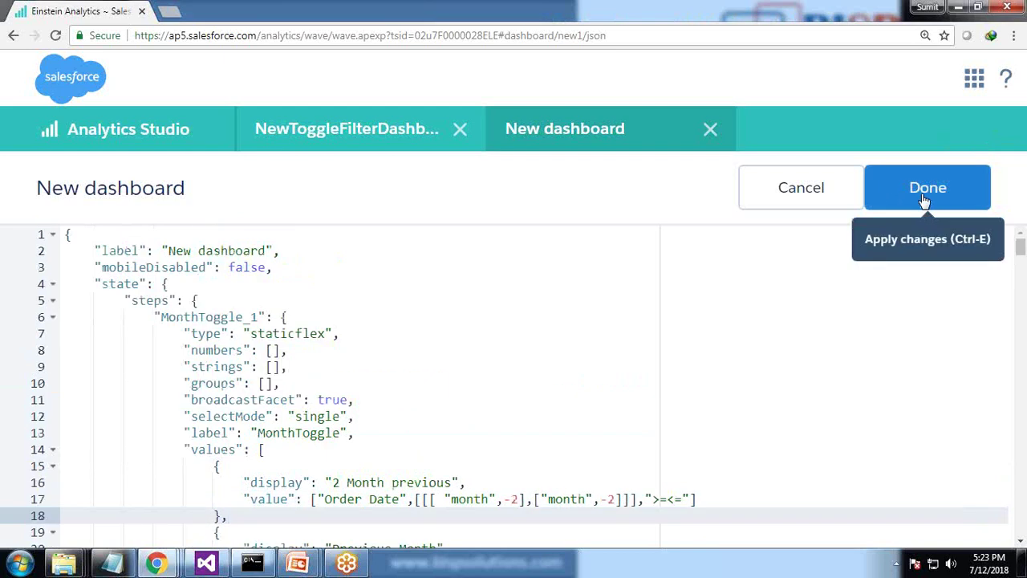
key(ctrl+minus)
click(944, 165)
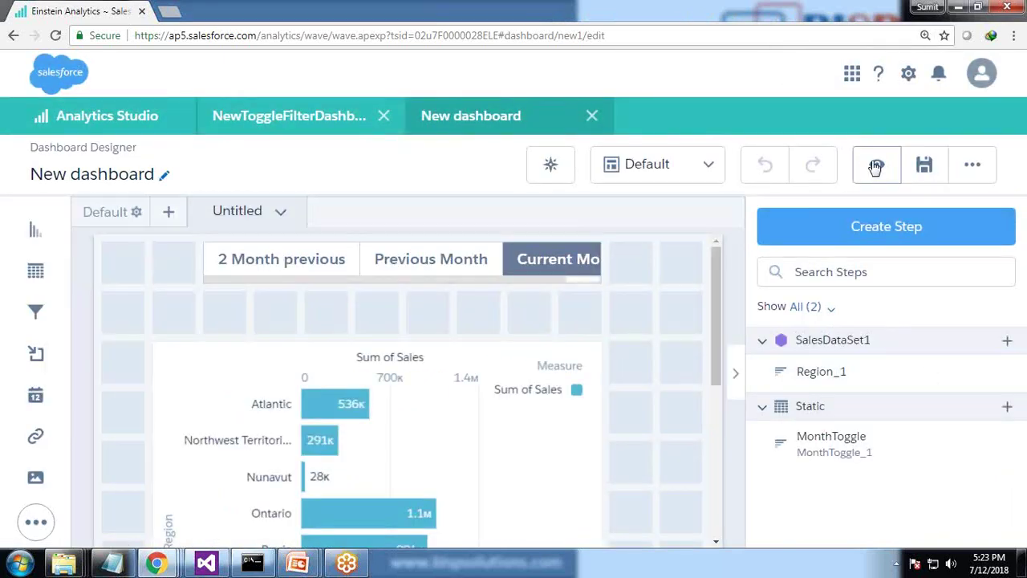
click(876, 166)
click(188, 239)
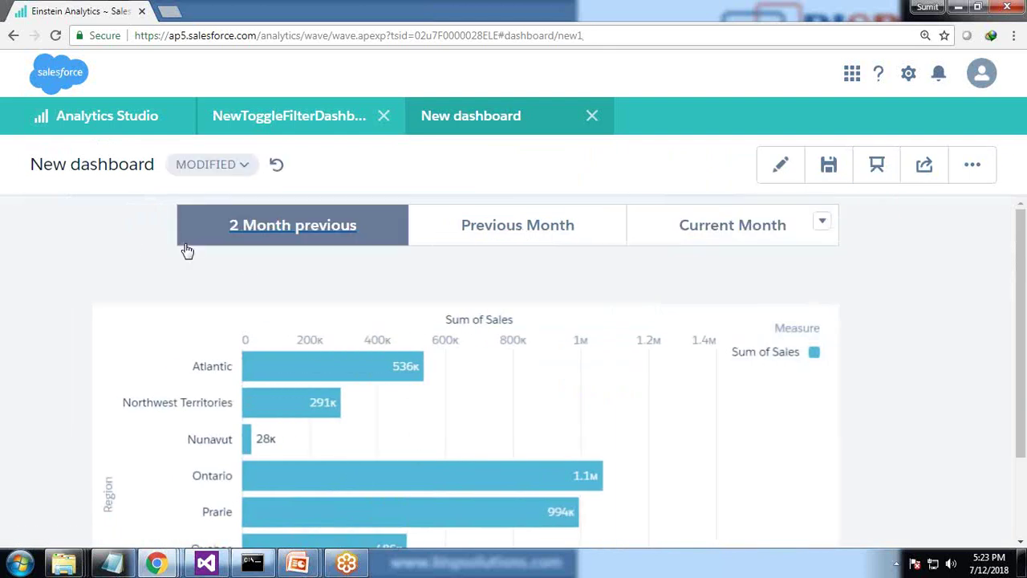
click(498, 227)
click(738, 231)
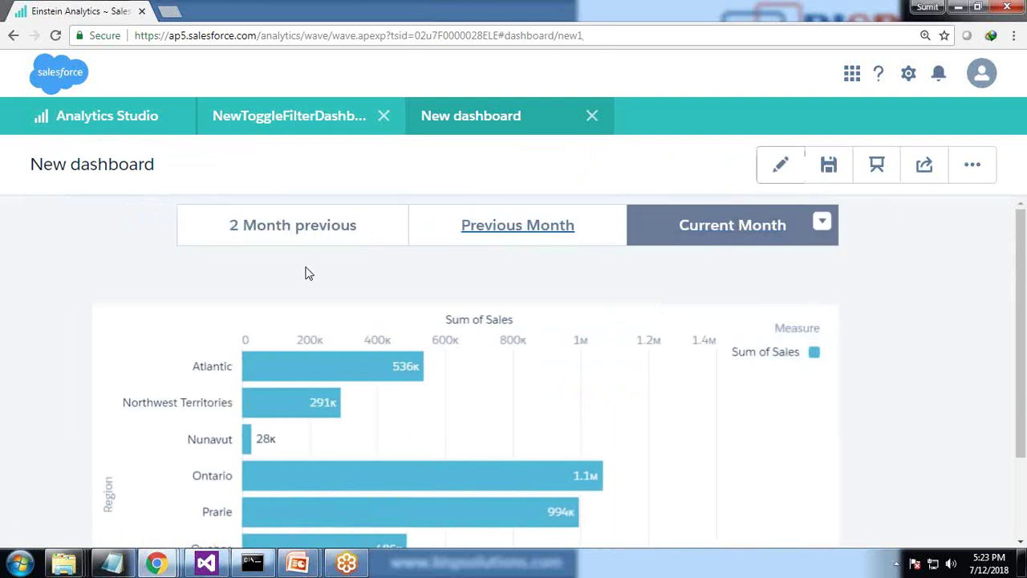
mouse_move(318, 417)
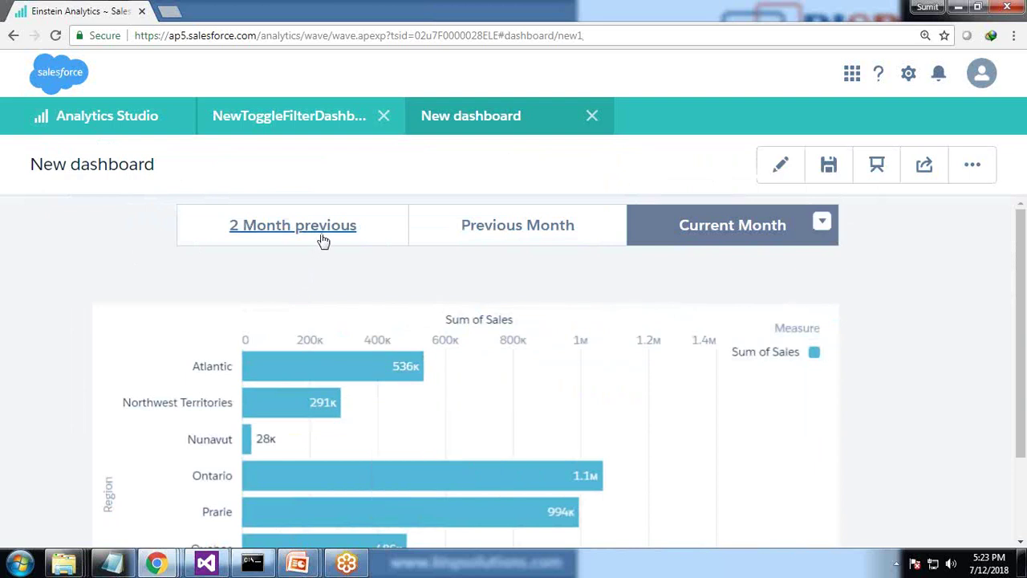
Step: Reopen the dashboard JSON and begin a "filters" entry after Region_1's groups list
click(781, 166)
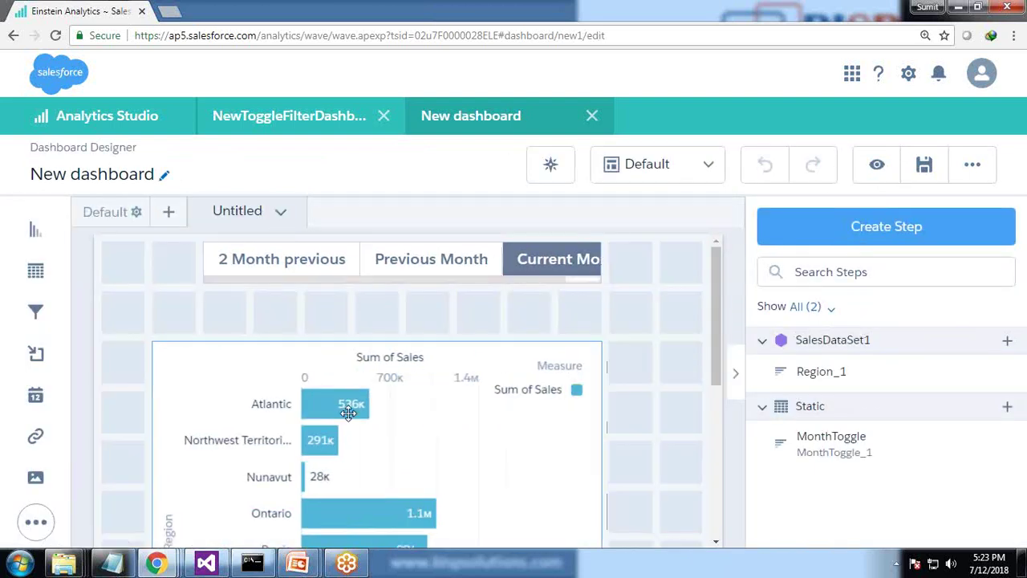
key(ctrl+e)
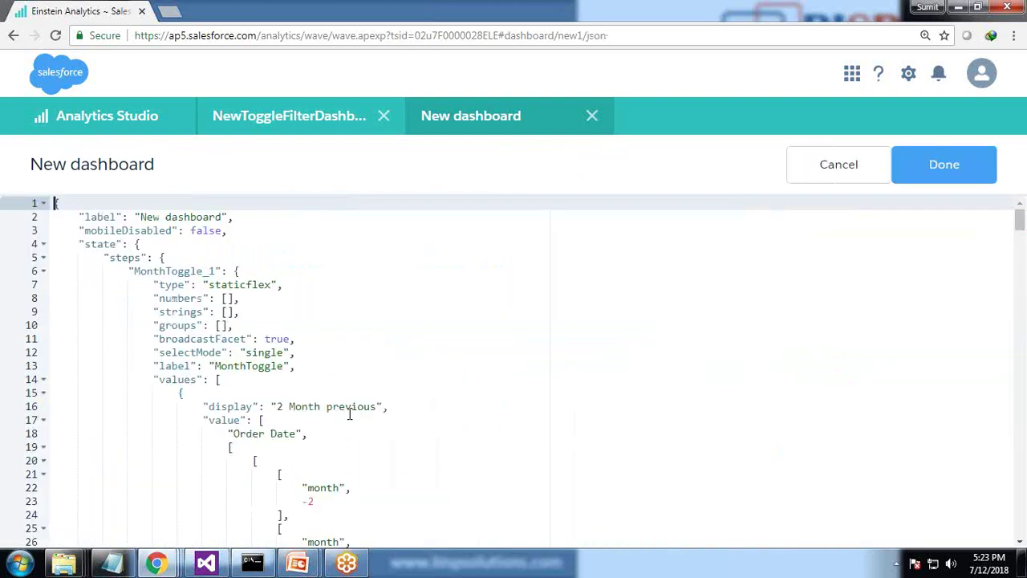
click(43, 271)
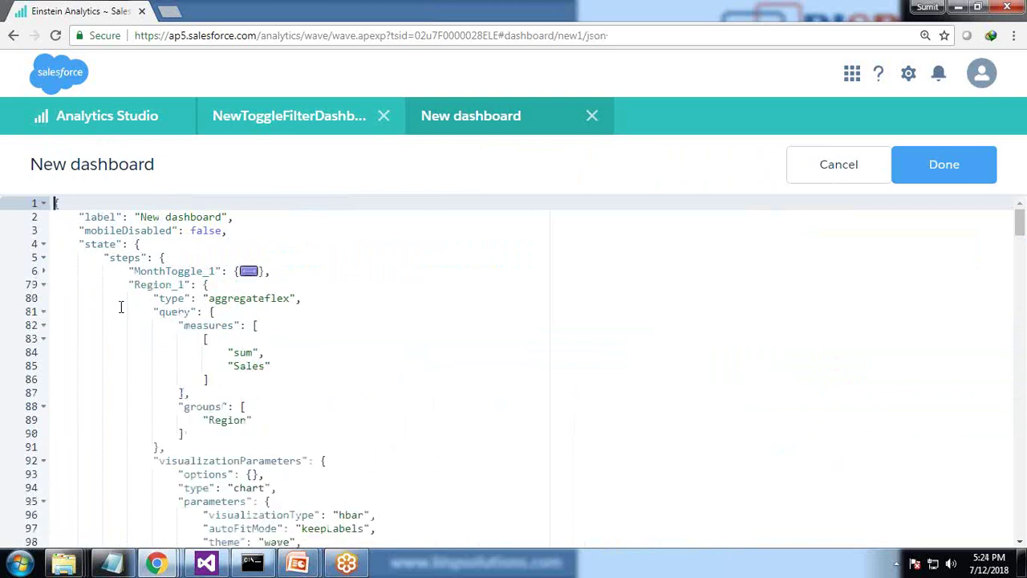
drag(129, 284, 186, 284)
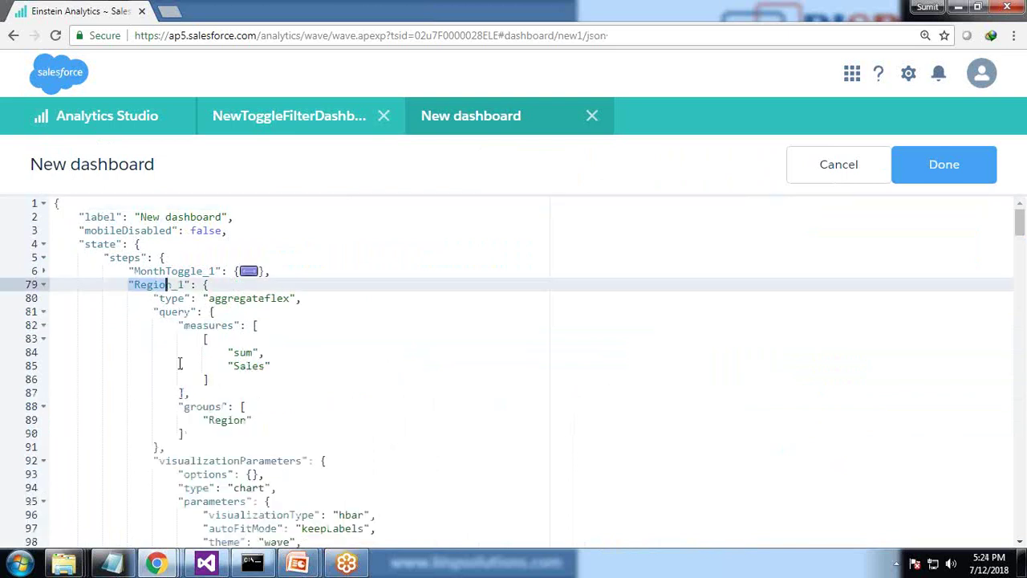
click(198, 435)
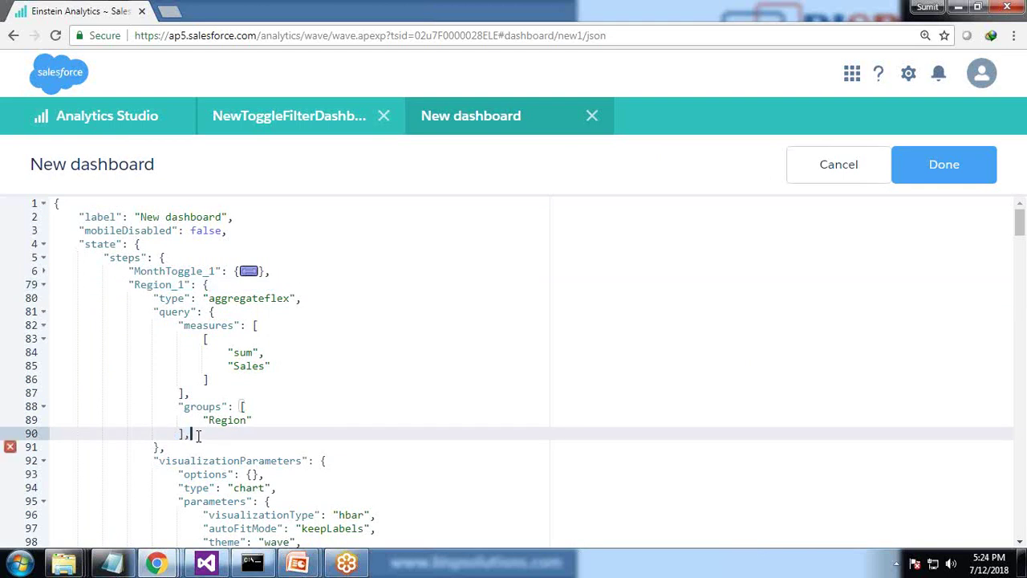
text(,)
key(Return)
text("filters")
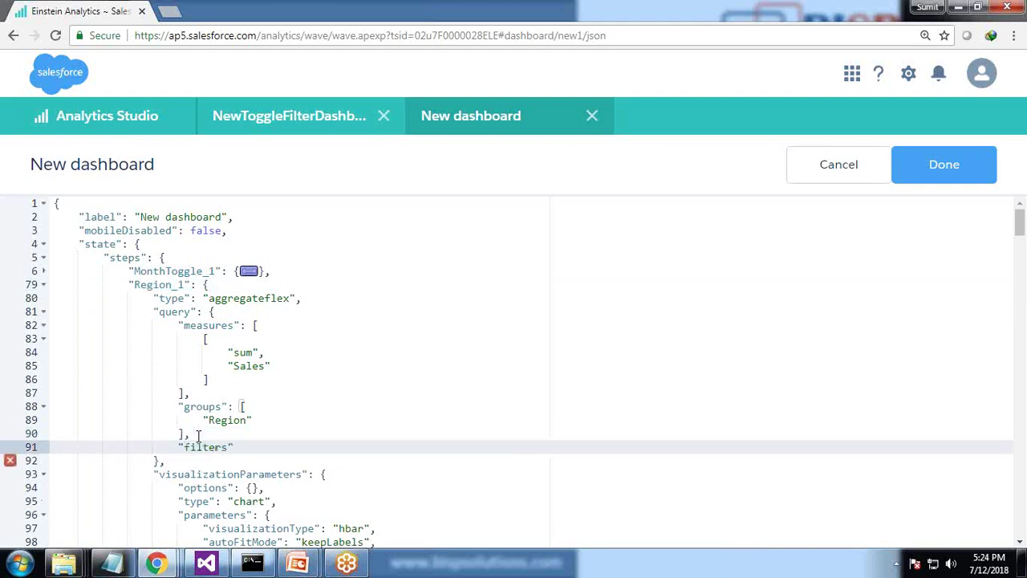
text(:)
text("")
text({{)
Step: Complete the filter as {{column(MonthToggle_1.selection,[\"value\"]).asObject()}}
key(ctrl+plus)
key(ctrl+plus)
text(c)
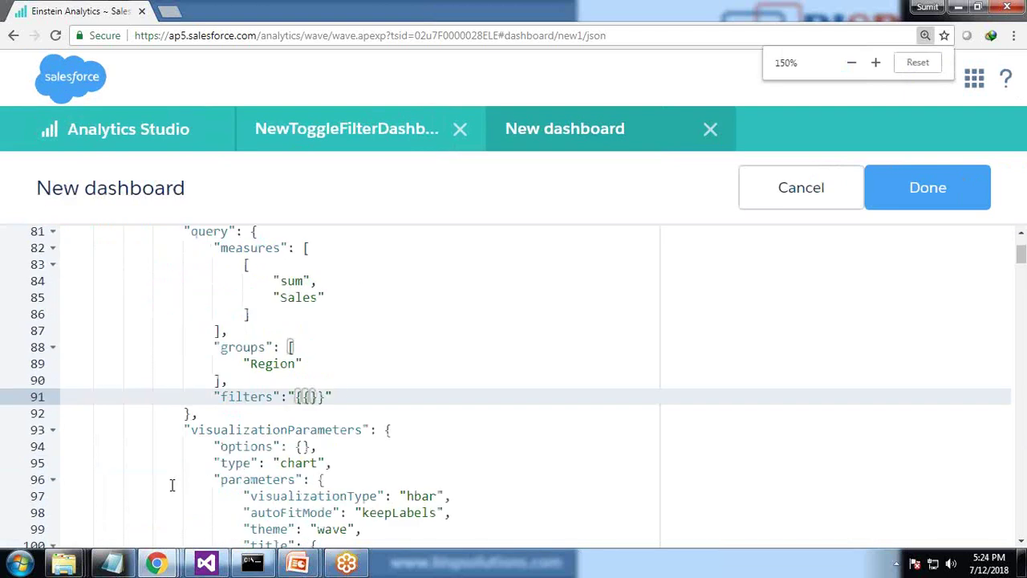
text(olumn)
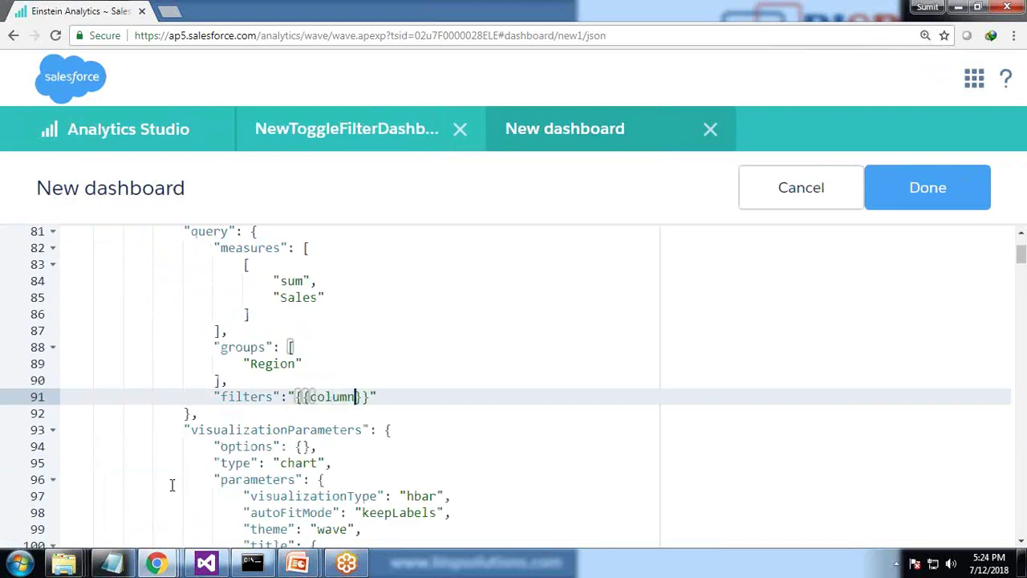
text(()
scroll(172, 484, up, 2)
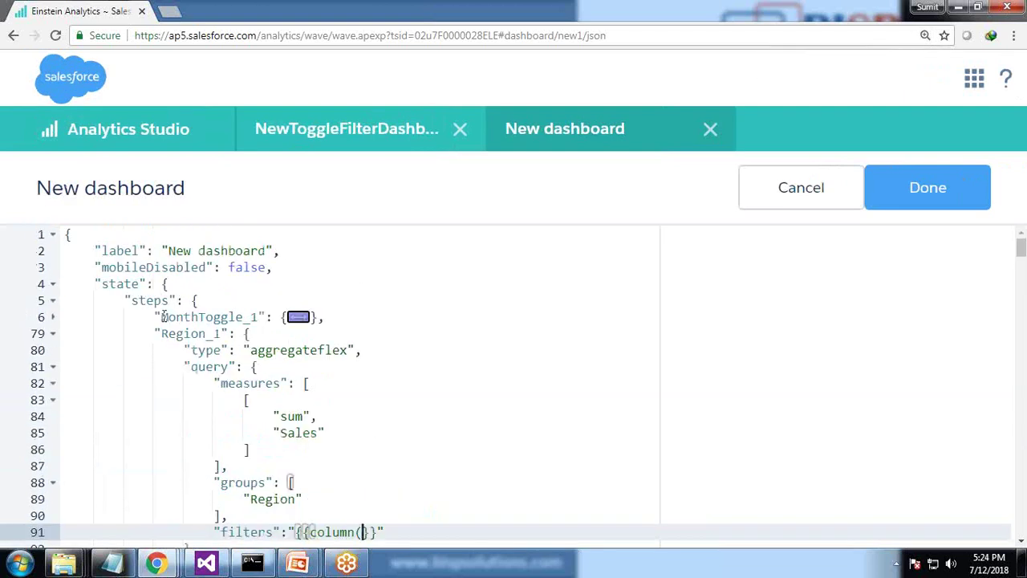
drag(162, 317, 259, 317)
key(ctrl+c)
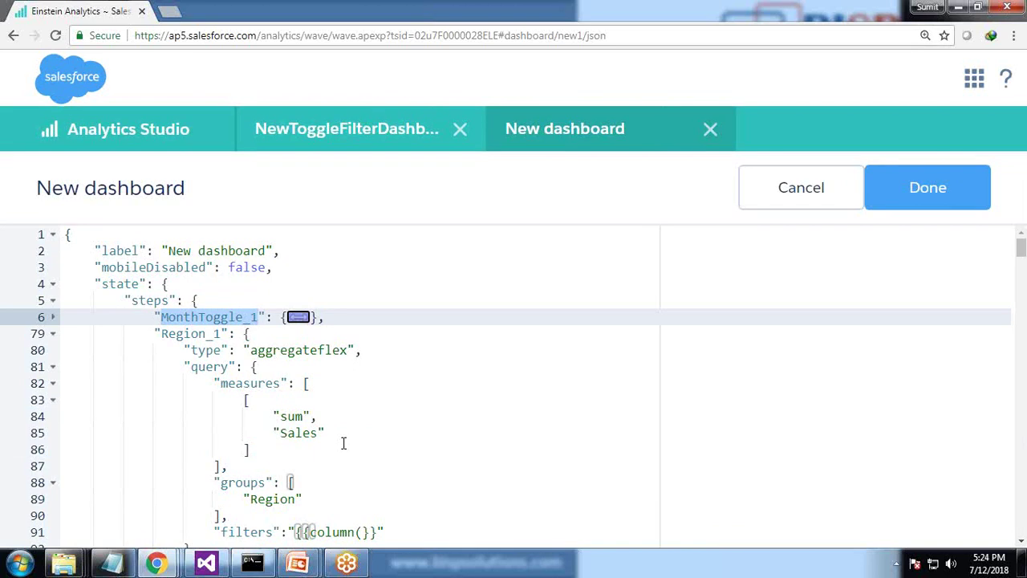
scroll(374, 481, down, 3)
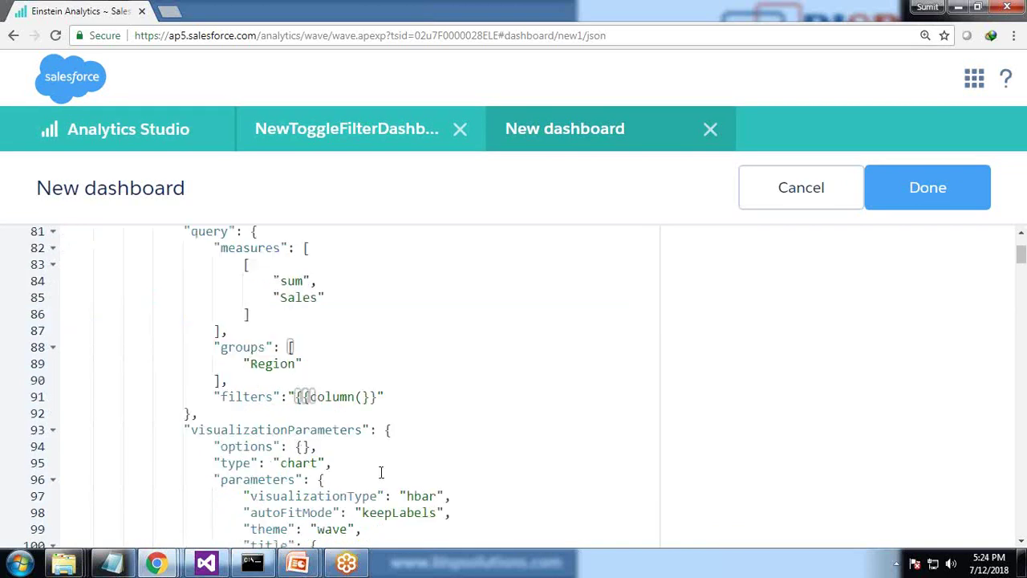
click(361, 395)
key(ctrl+v)
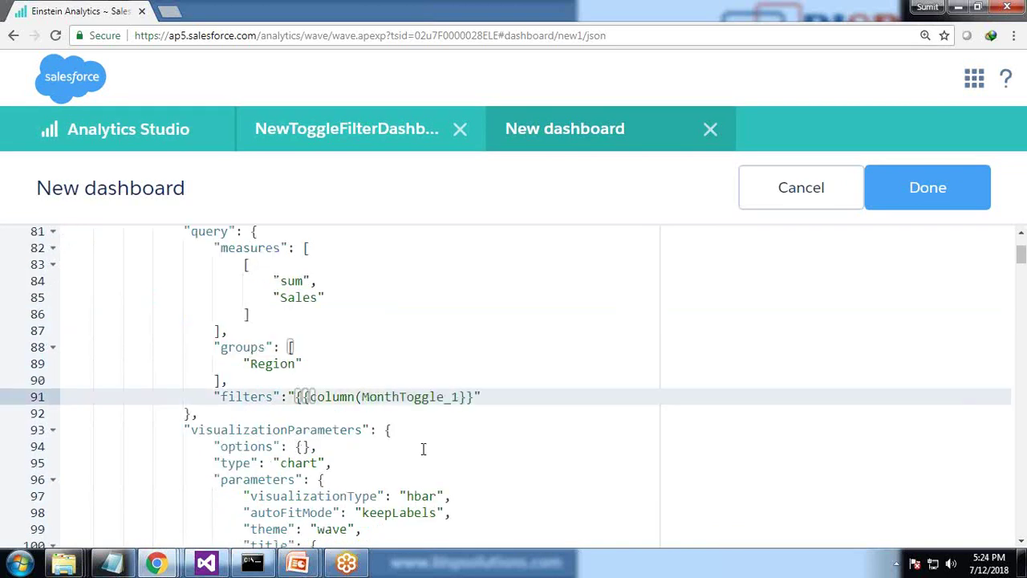
text(.selection,[])
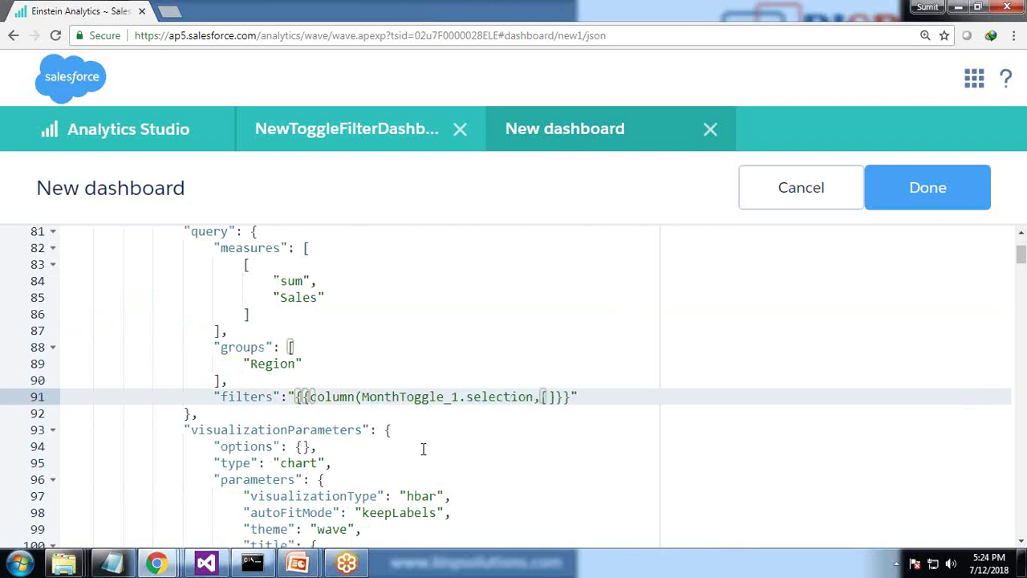
text().asObject())
key(Left)
key(Left)
key(Left)
key(Left)
key(Left)
key(Left)
key(Left)
key(Left)
key(Left)
key(Left)
key(Left)
key(Left)
key(Left)
text(\"value\")
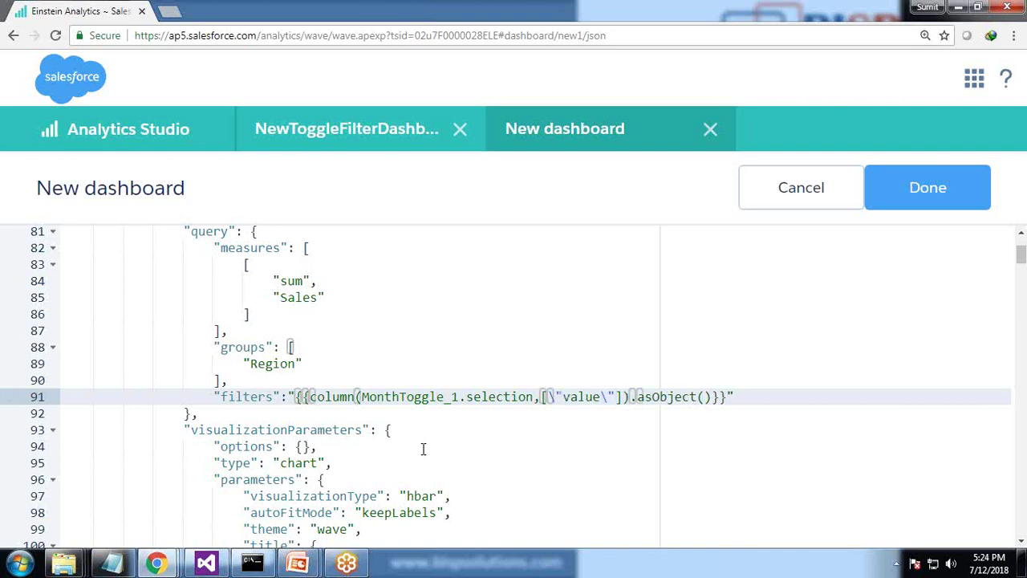
click(648, 474)
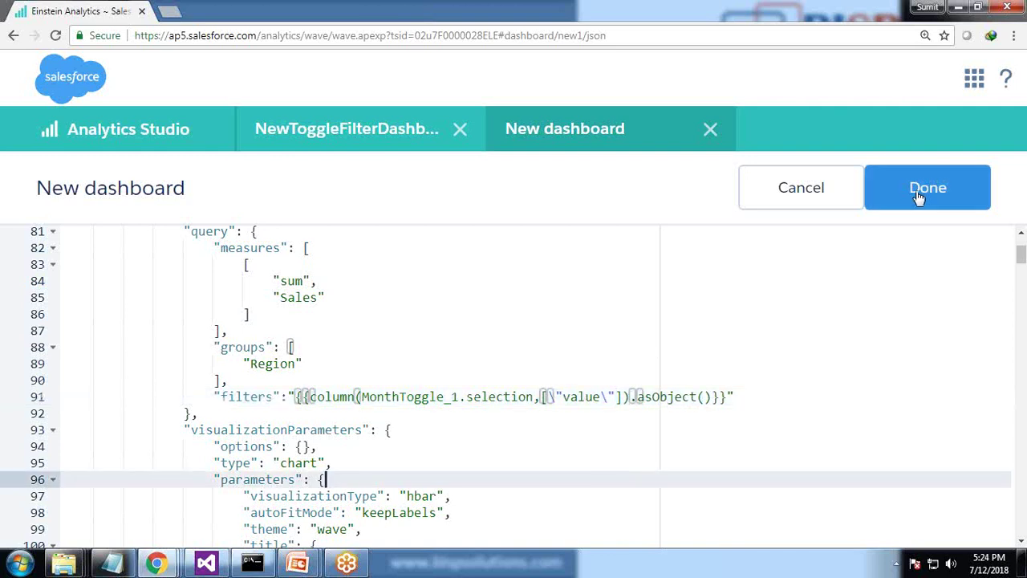
drag(296, 396, 415, 397)
scroll(402, 419, up, 3)
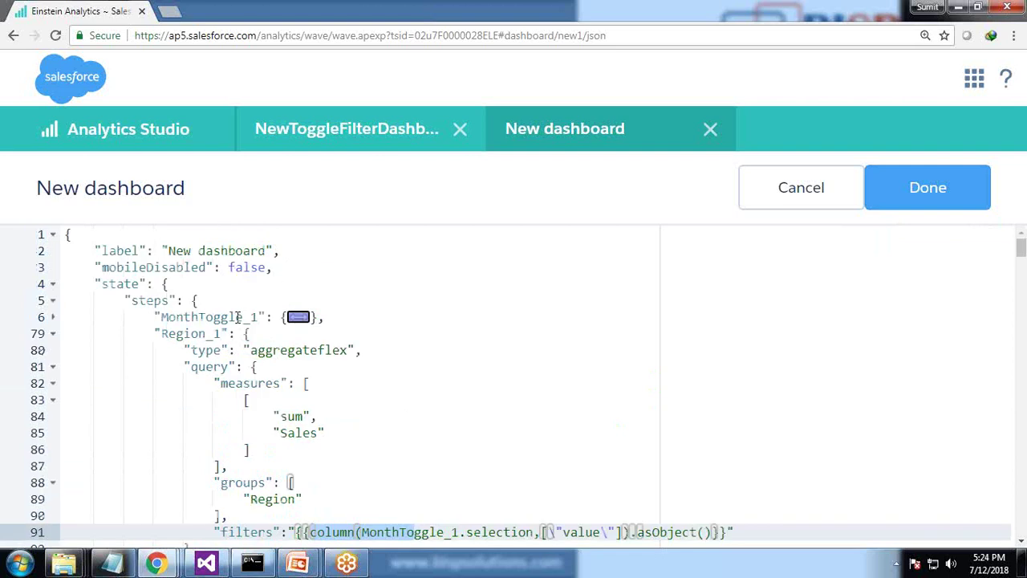
drag(162, 317, 258, 316)
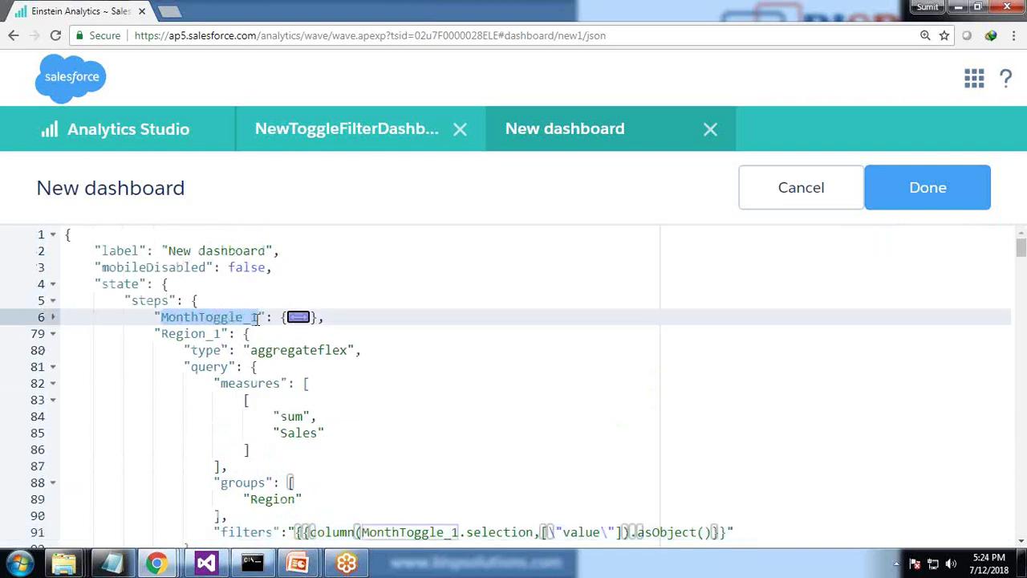
Step: Apply the JSON, preview, and check the chart for Previous Month, 2 Month previous and Current Month
key(ctrl+minus)
click(931, 167)
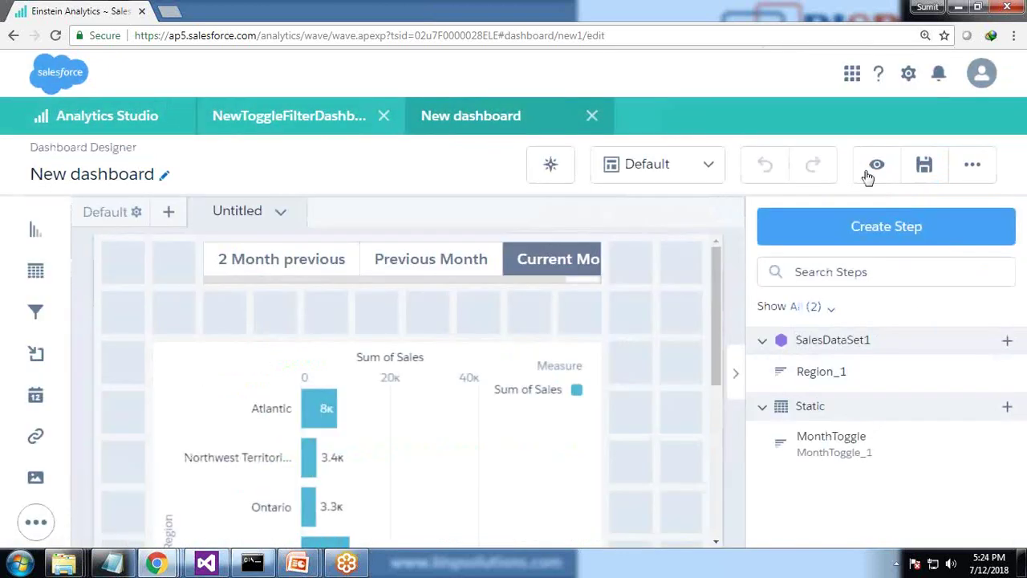
click(876, 163)
click(507, 228)
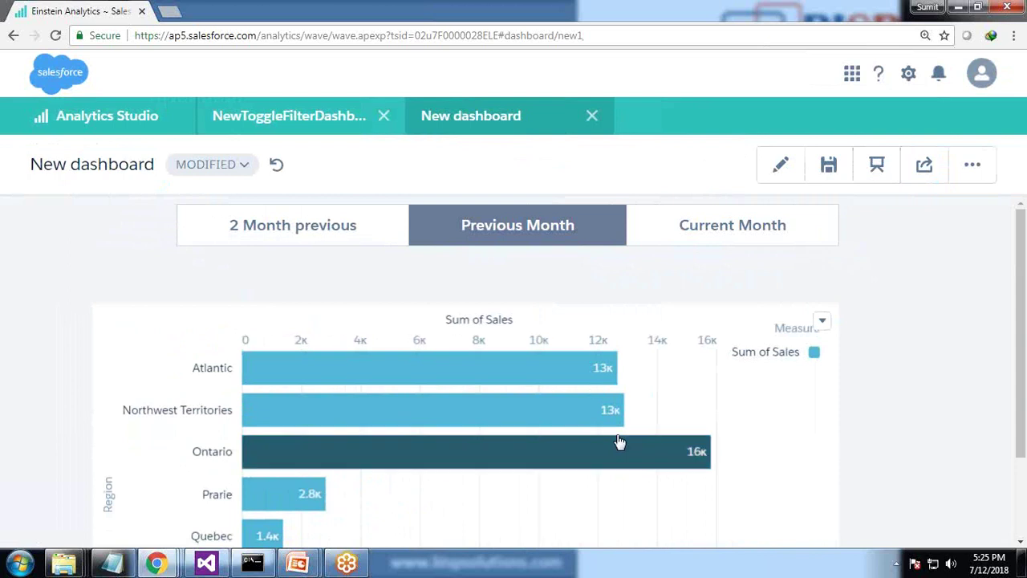
mouse_move(594, 405)
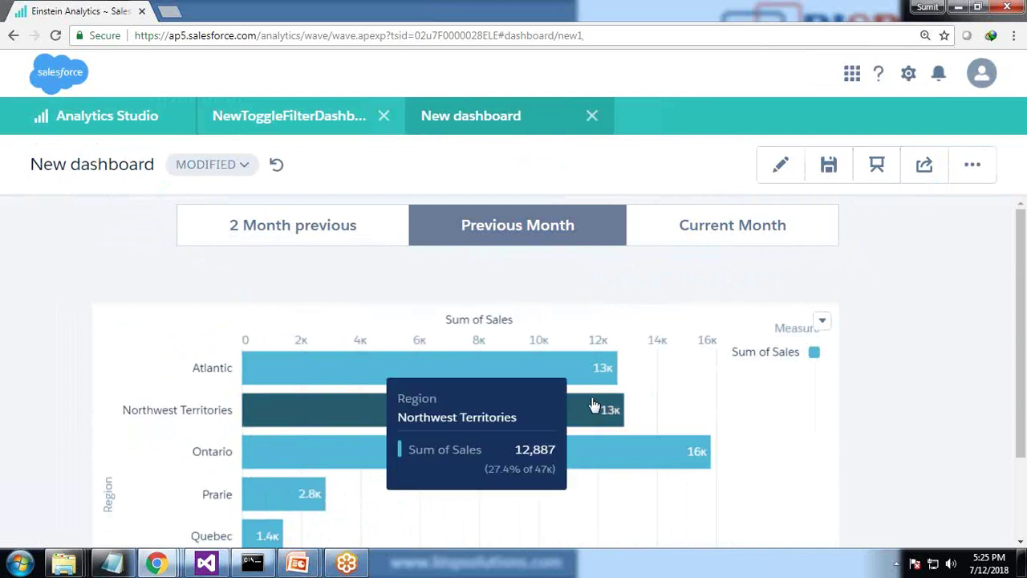
click(292, 233)
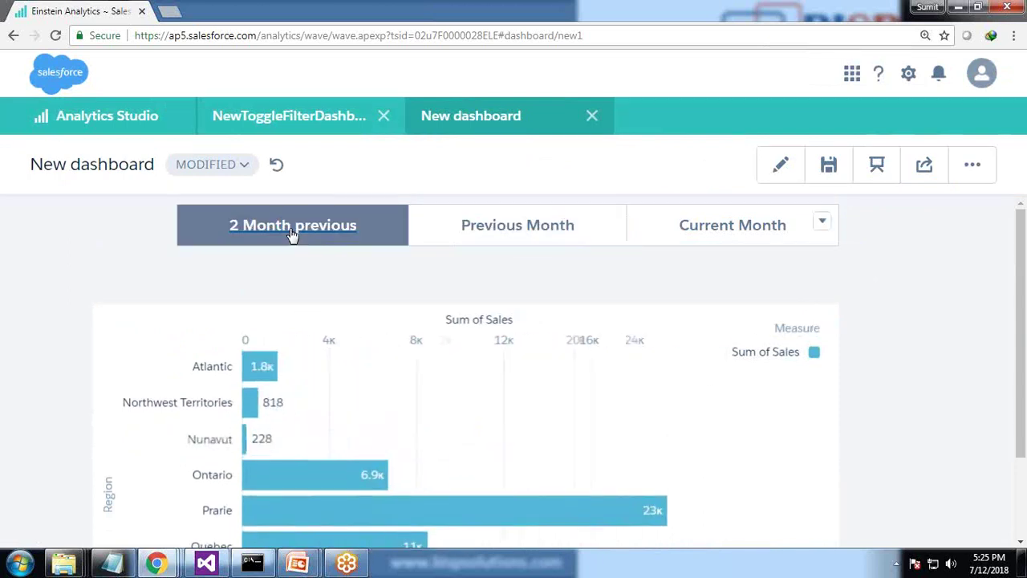
click(768, 232)
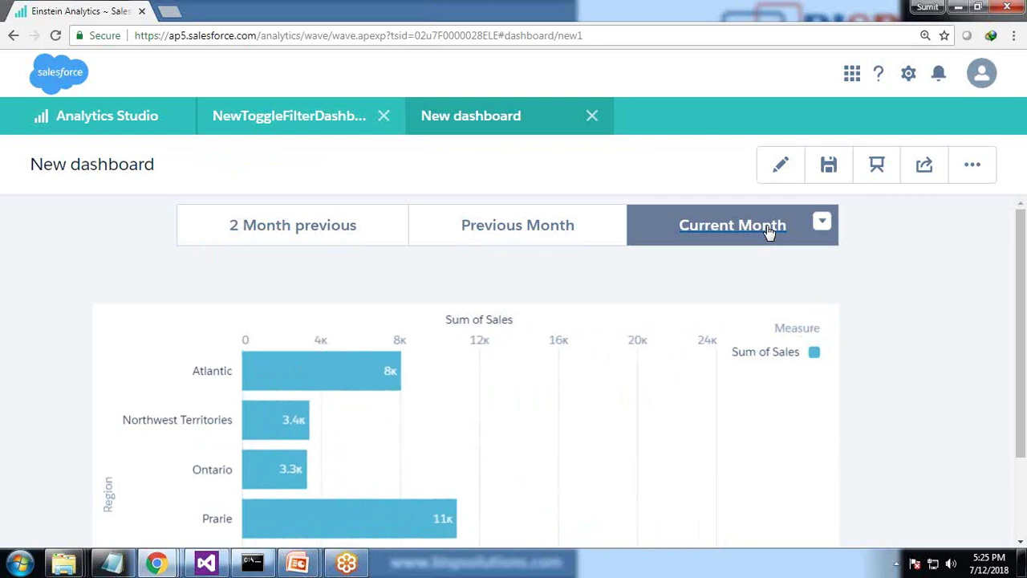